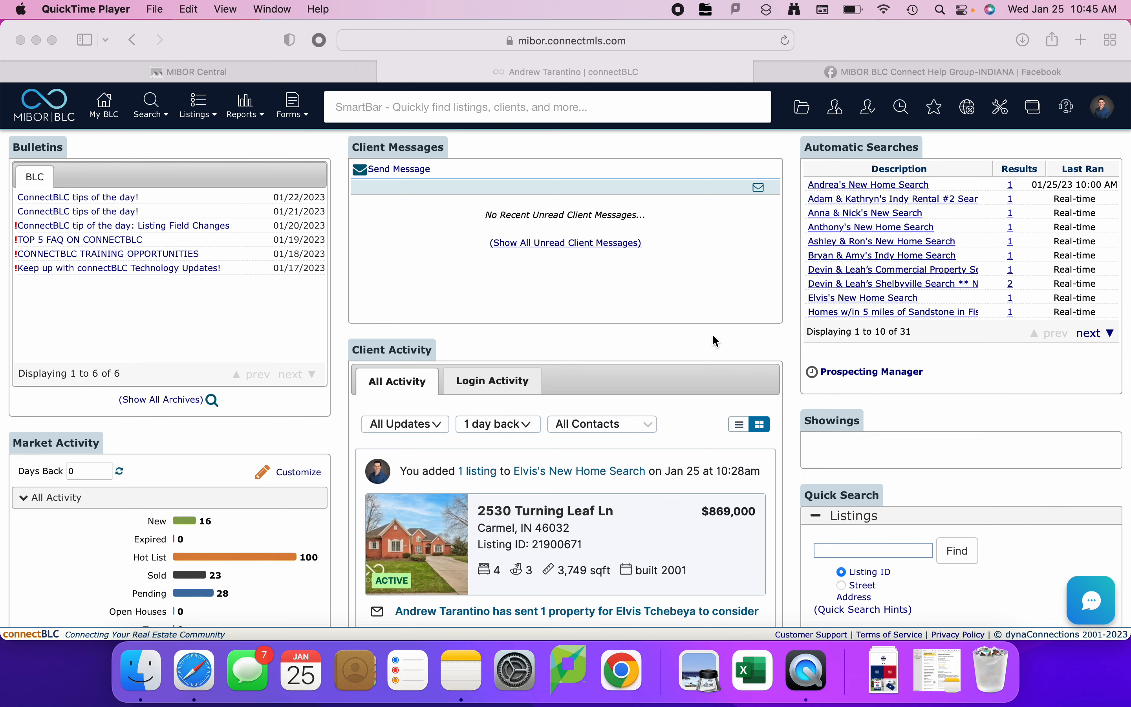
Open the account settings page and find the My Defaults section
{"action": "left_click", "coordinate": [713, 336]}
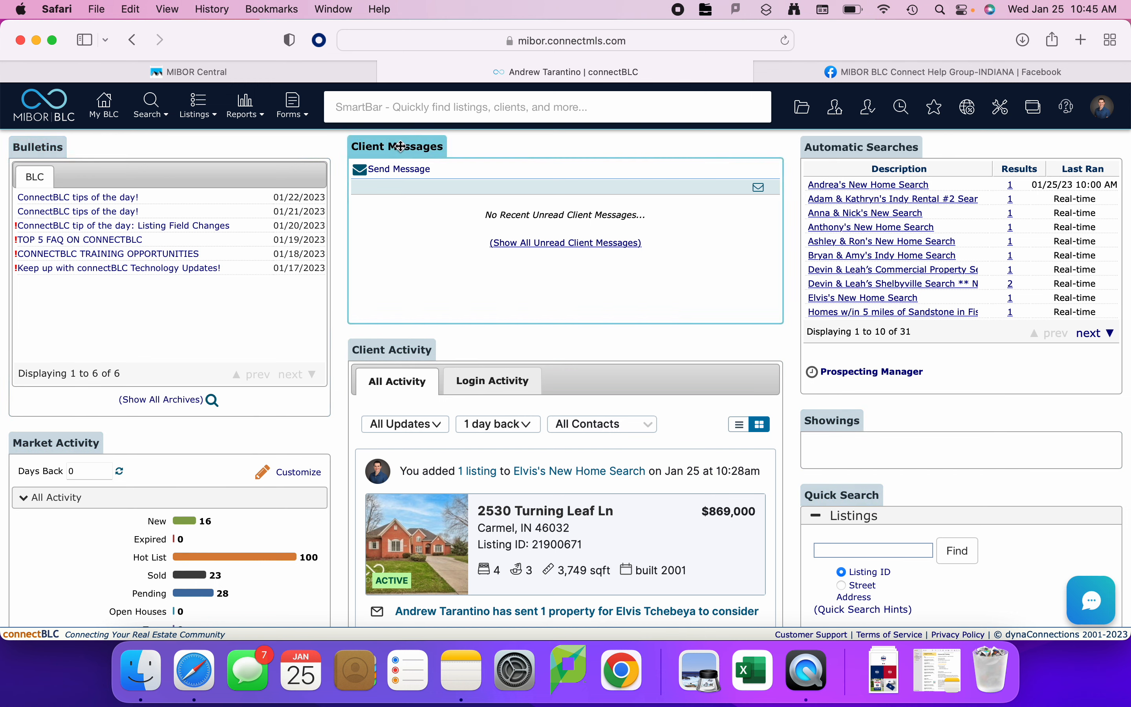
{"action": "left_click_drag", "start_coordinate": [402, 146], "coordinate": [435, 203]}
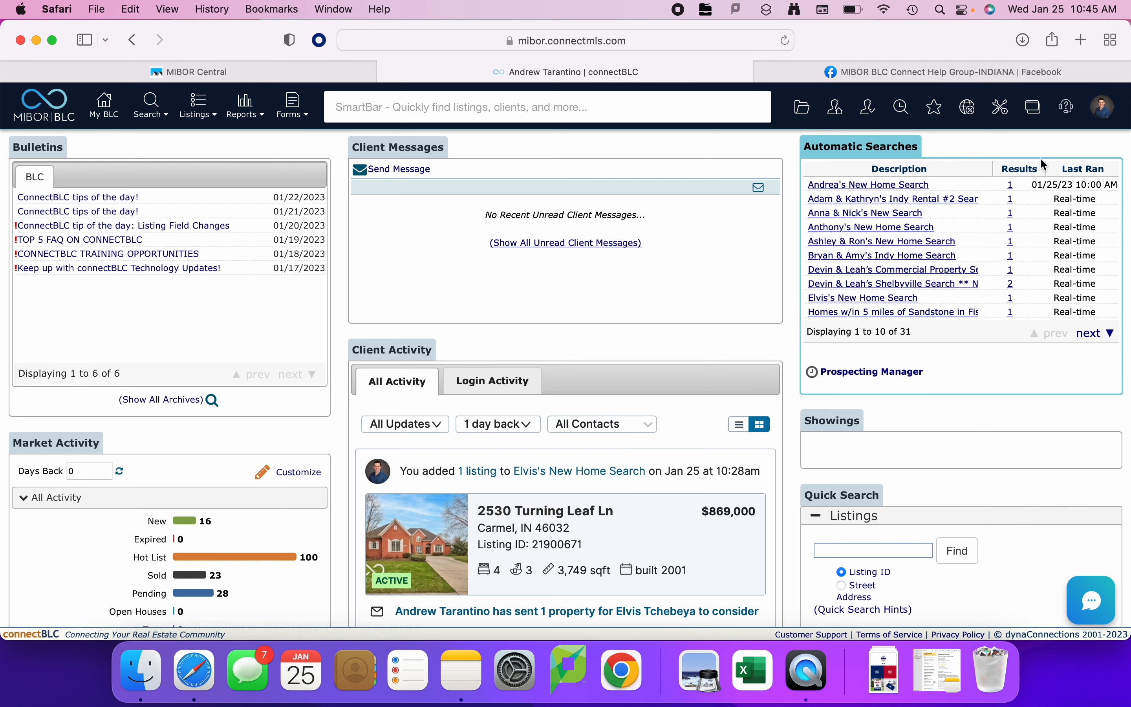
{"action": "left_click", "coordinate": [1106, 112]}
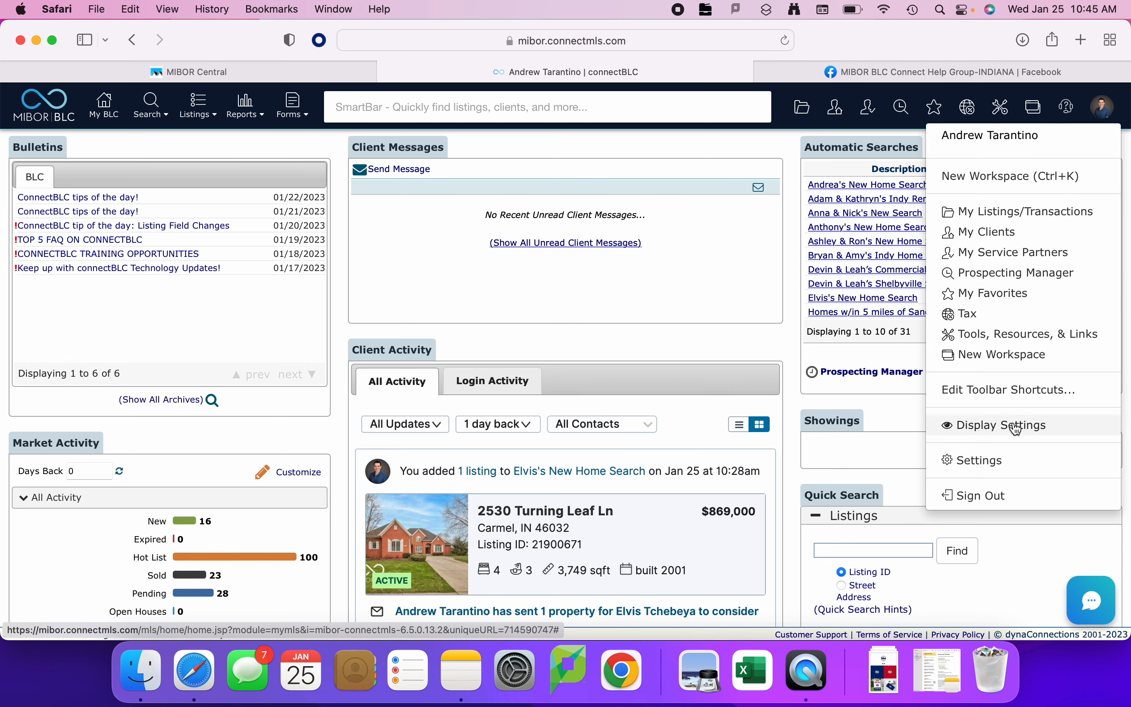
{"action": "left_click", "coordinate": [1010, 459]}
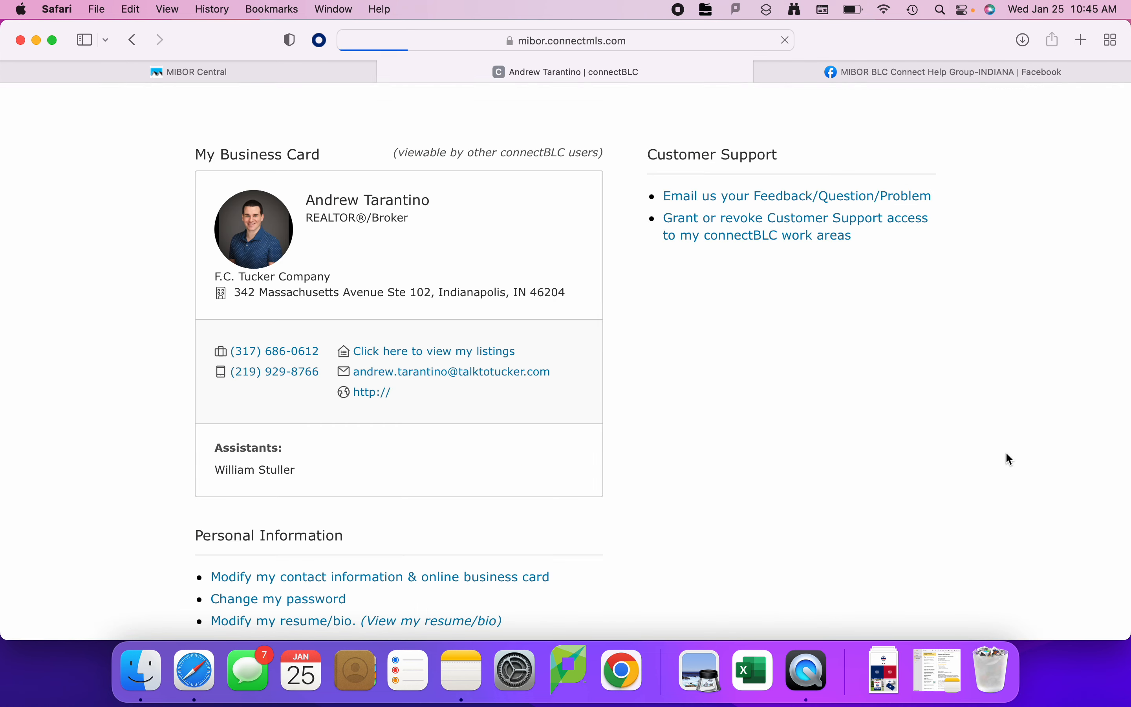
{"action": "scroll", "coordinate": [555, 458], "scroll_direction": "down", "scroll_amount": 3}
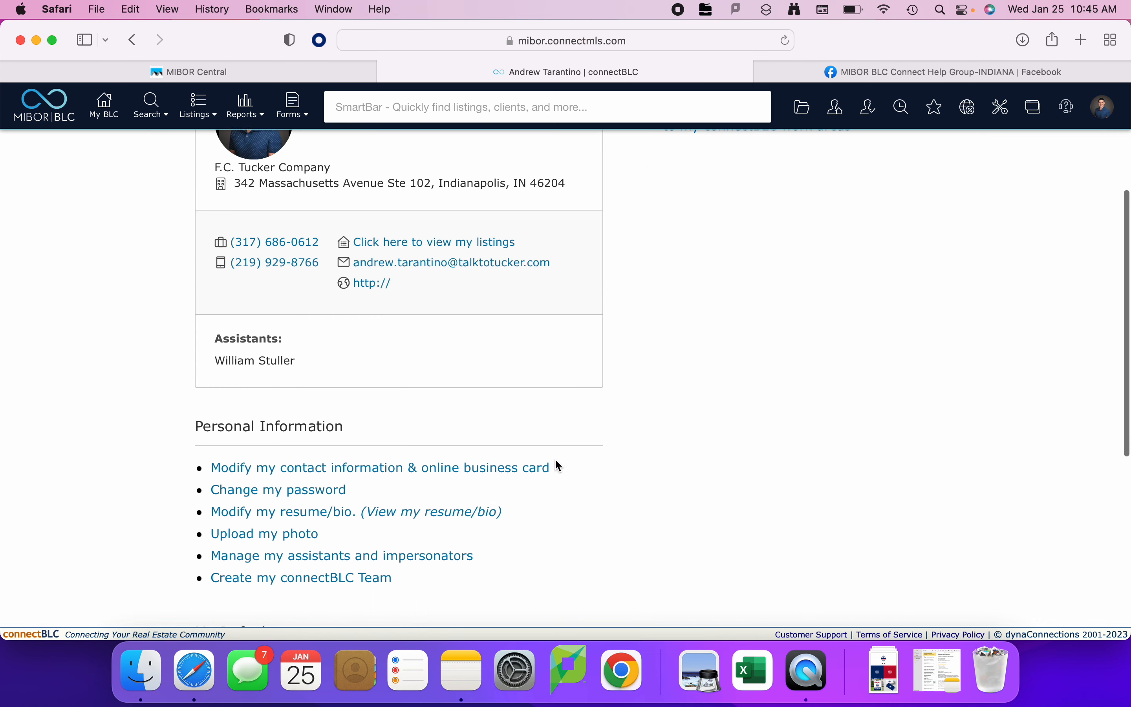
{"action": "scroll", "coordinate": [535, 447], "scroll_direction": "down", "scroll_amount": 4}
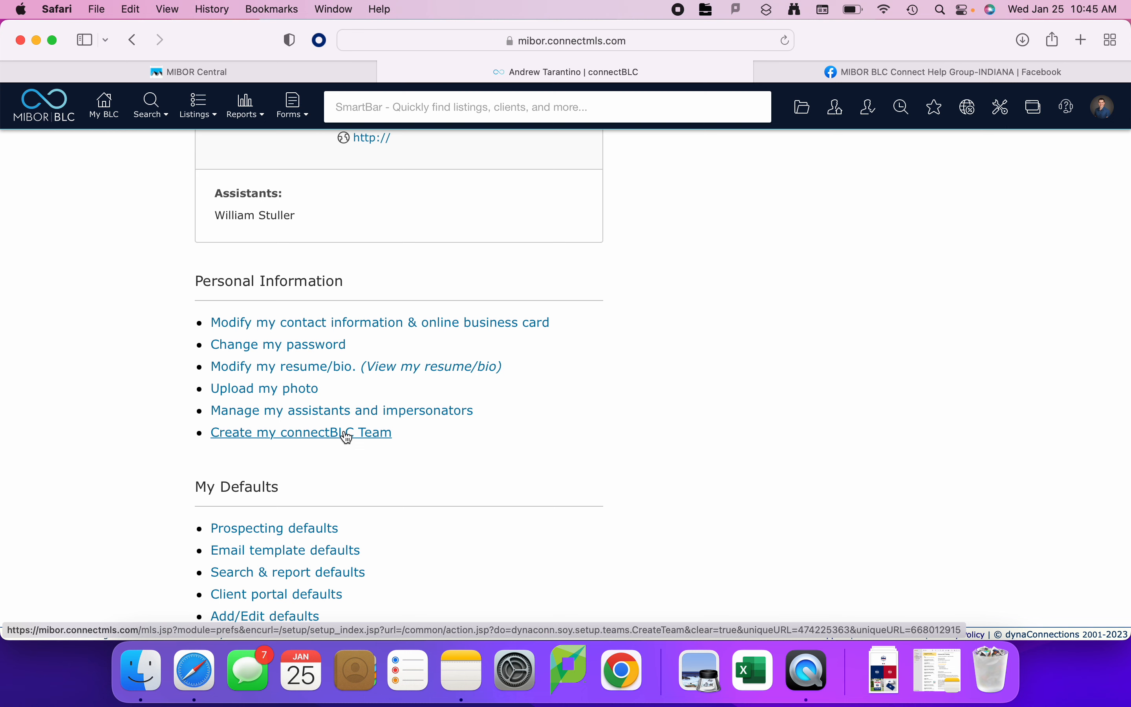
{"action": "scroll", "coordinate": [346, 438], "scroll_direction": "down", "scroll_amount": 5}
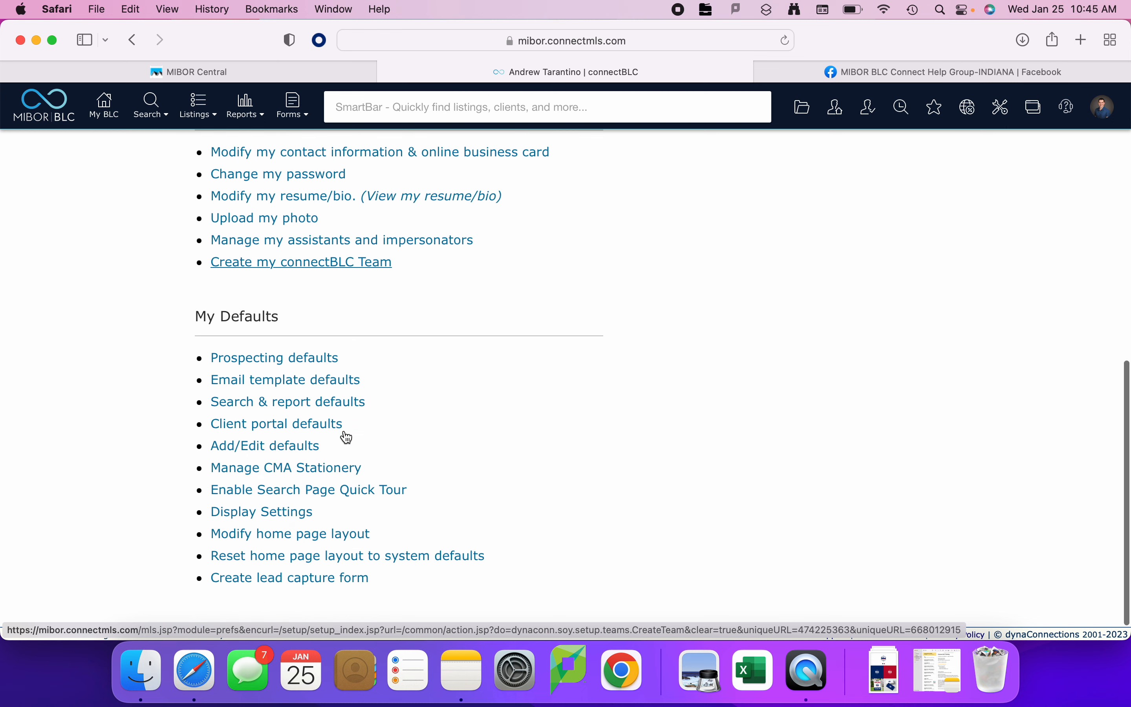
{"action": "left_click_drag", "start_coordinate": [207, 319], "coordinate": [271, 322]}
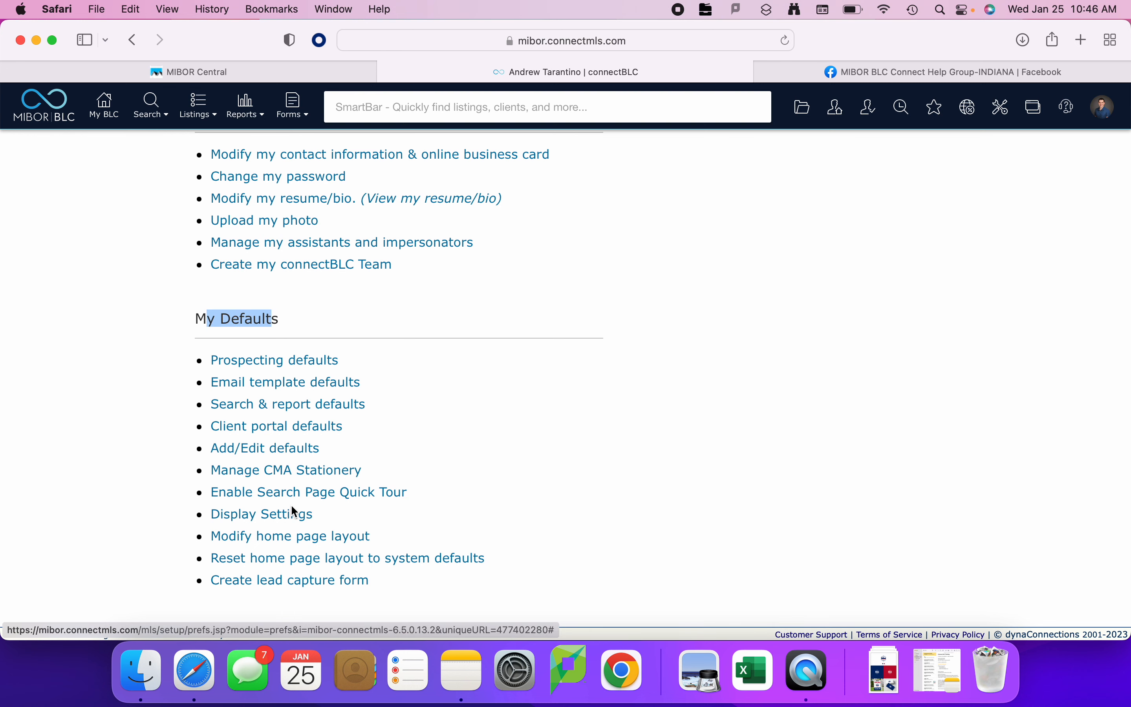
{"action": "left_click", "coordinate": [641, 491]}
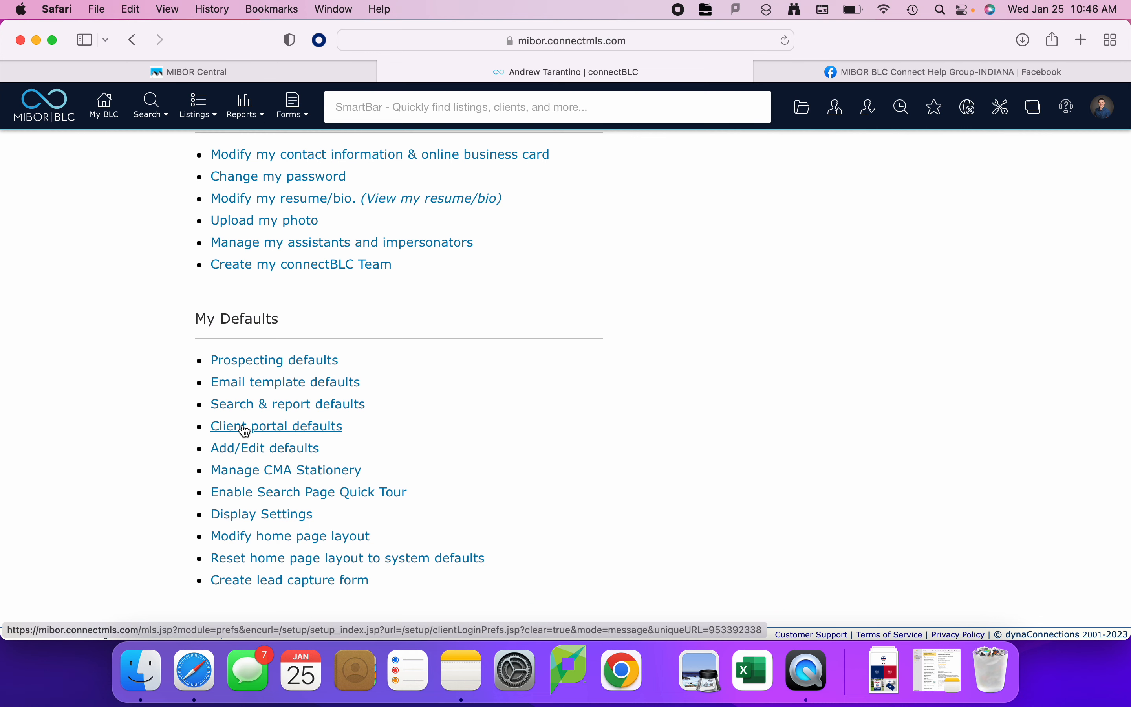
Open the client portal defaults, review the Business Network Introductory Message, and leave without saving
{"action": "left_click", "coordinate": [264, 425]}
{"action": "left_click_drag", "start_coordinate": [356, 339], "coordinate": [302, 303]}
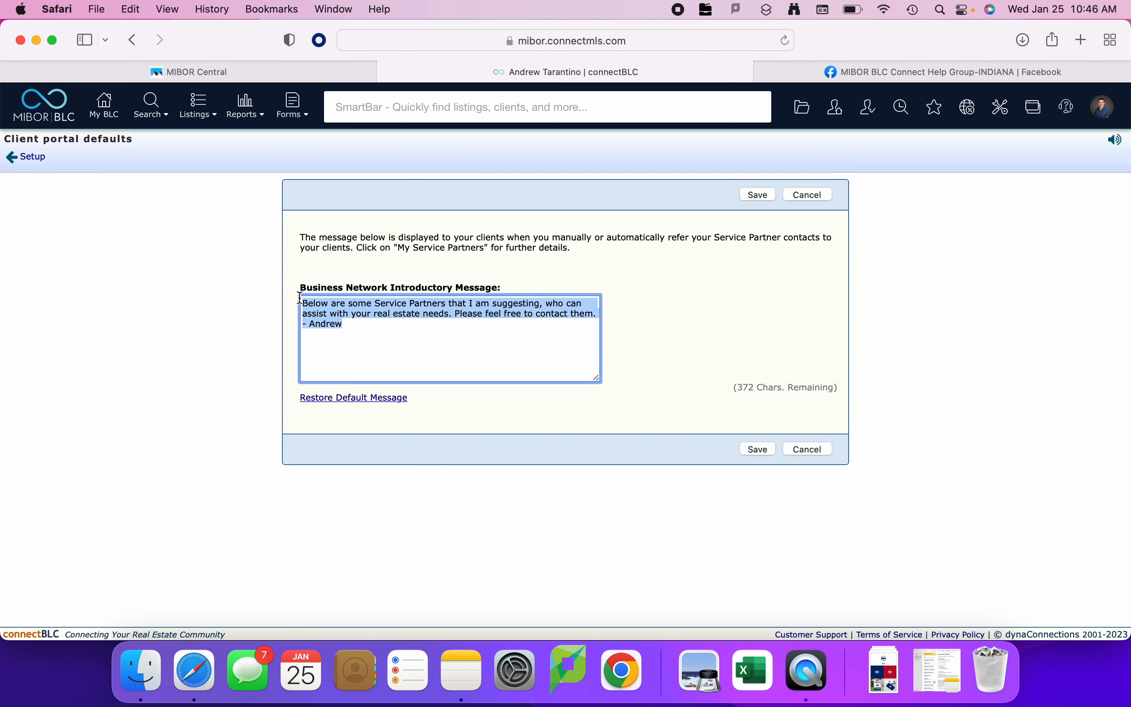
{"action": "left_click", "coordinate": [664, 273]}
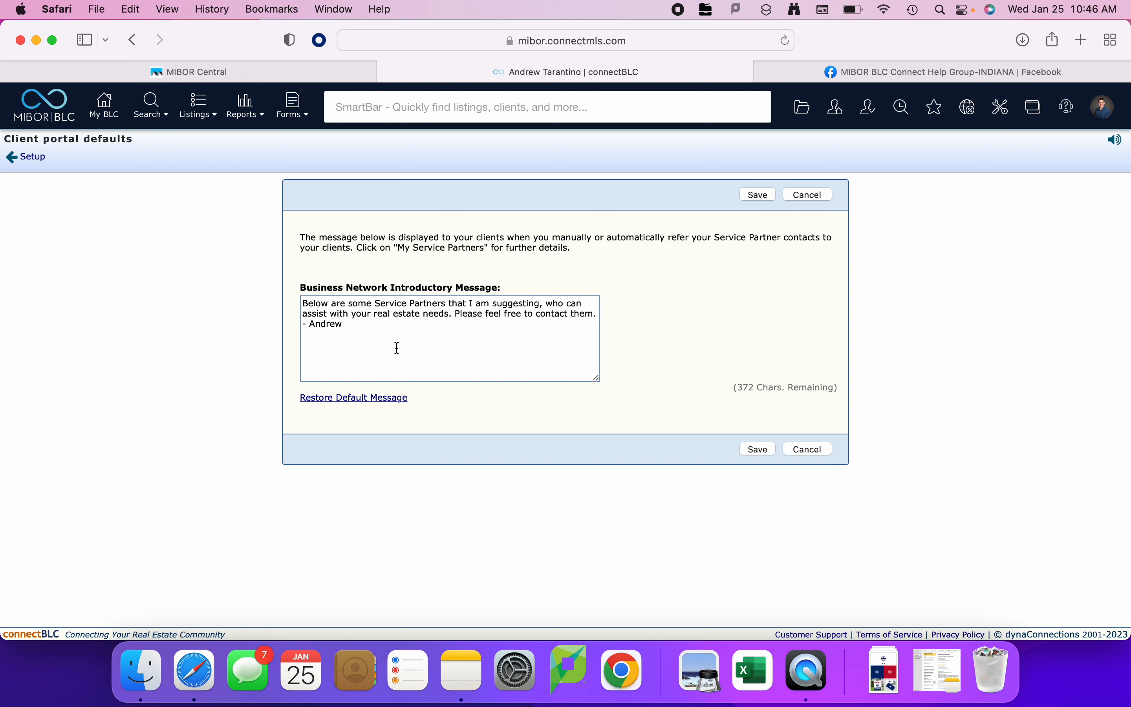
{"action": "left_click_drag", "start_coordinate": [392, 349], "coordinate": [292, 302]}
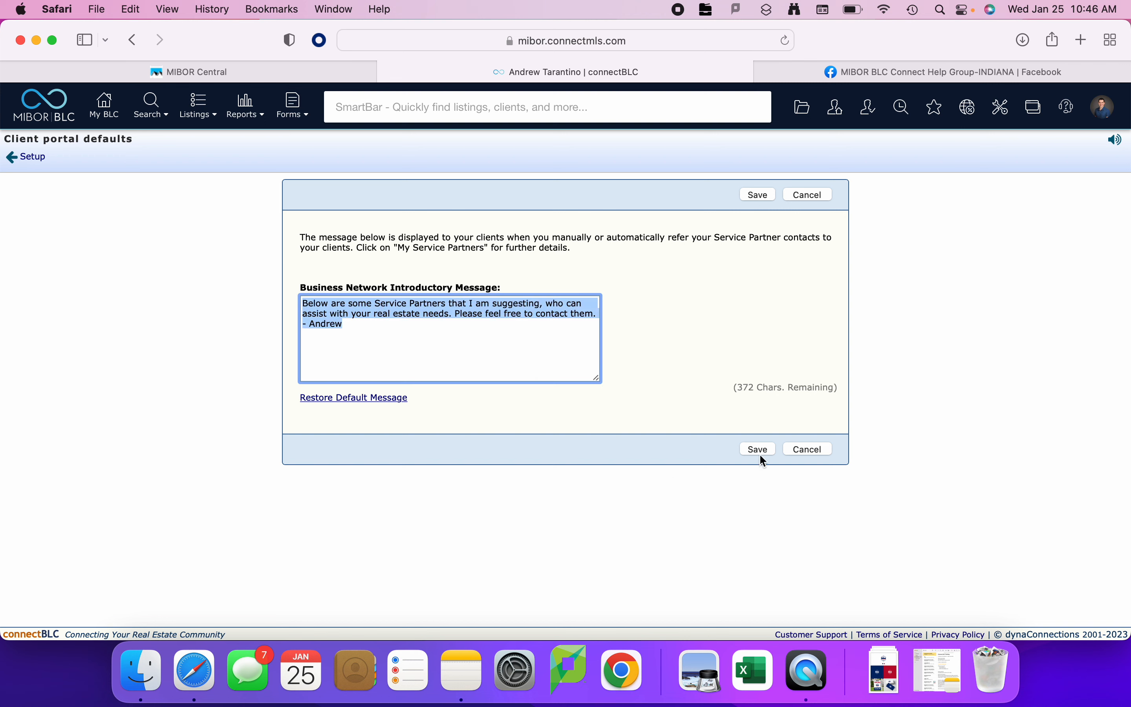
{"action": "left_click", "coordinate": [522, 352]}
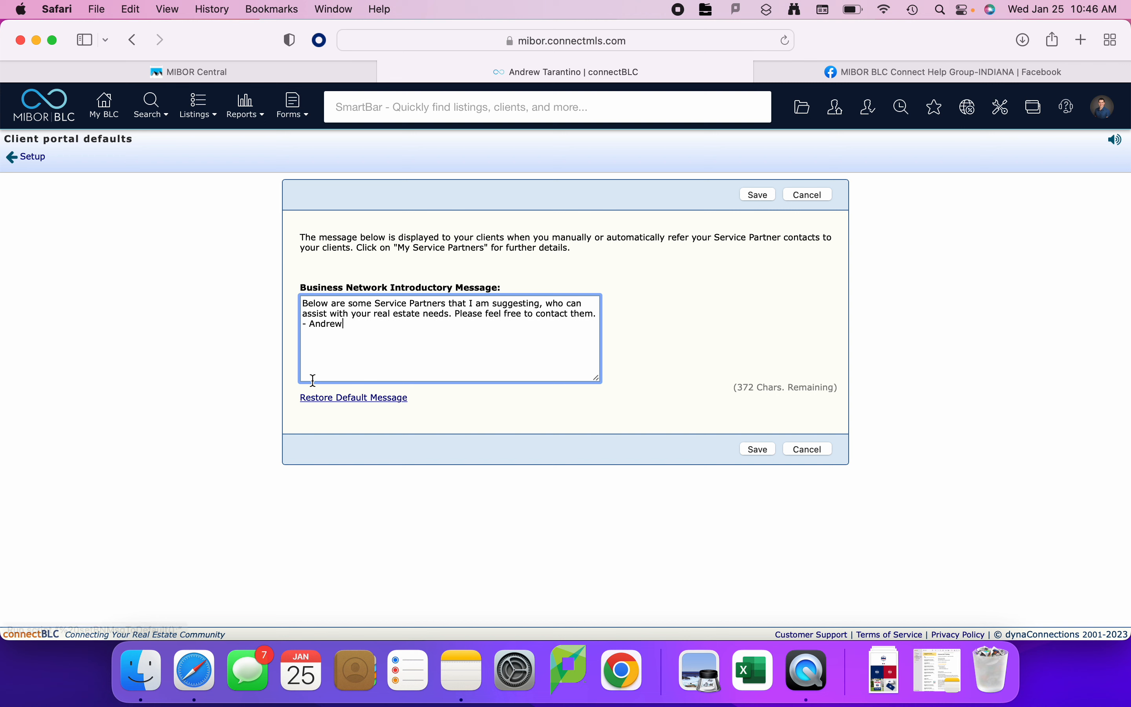
{"action": "left_click", "coordinate": [371, 402]}
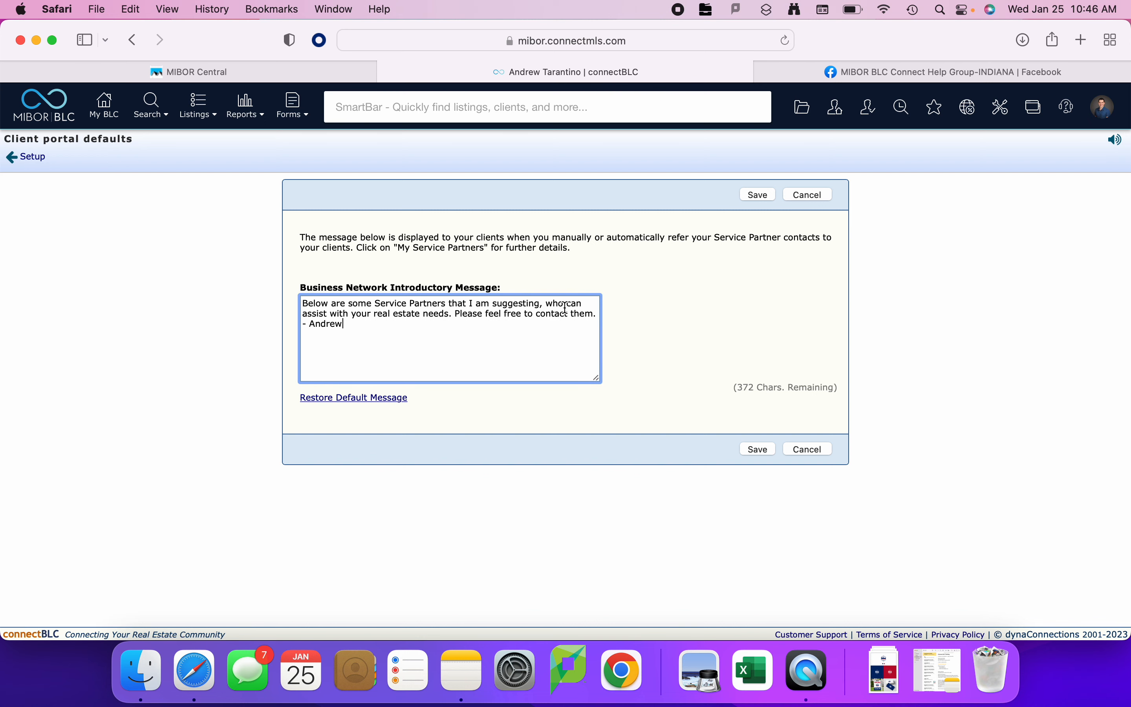
{"action": "left_click", "coordinate": [806, 197]}
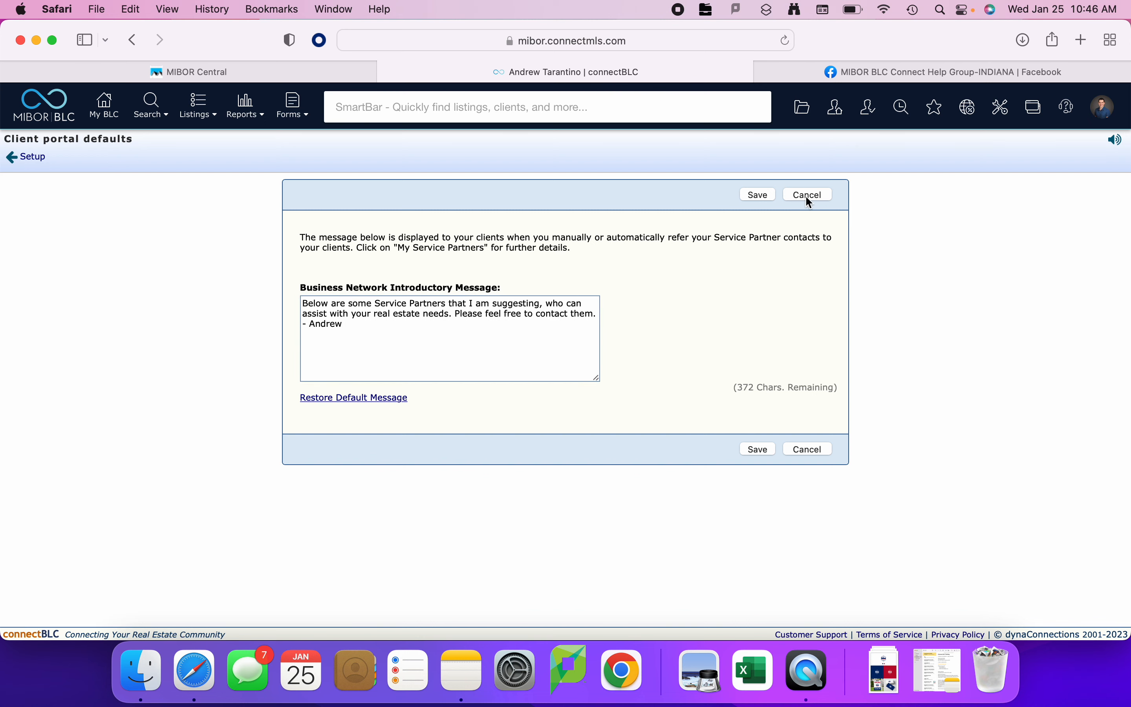
Open the Add/Edit defaults and review the Automatic Dropdowns, Field Defaults and Listing Expiration Notification descriptions
{"action": "scroll", "coordinate": [393, 410], "scroll_direction": "down", "scroll_amount": 10}
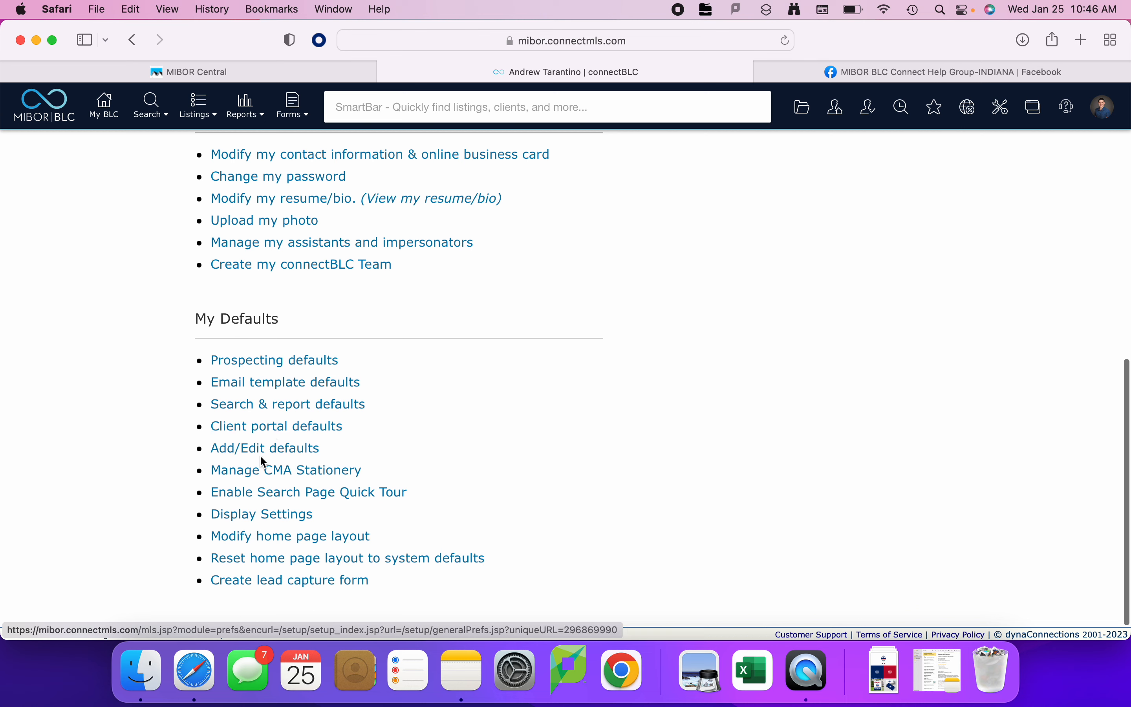
{"action": "left_click", "coordinate": [272, 450]}
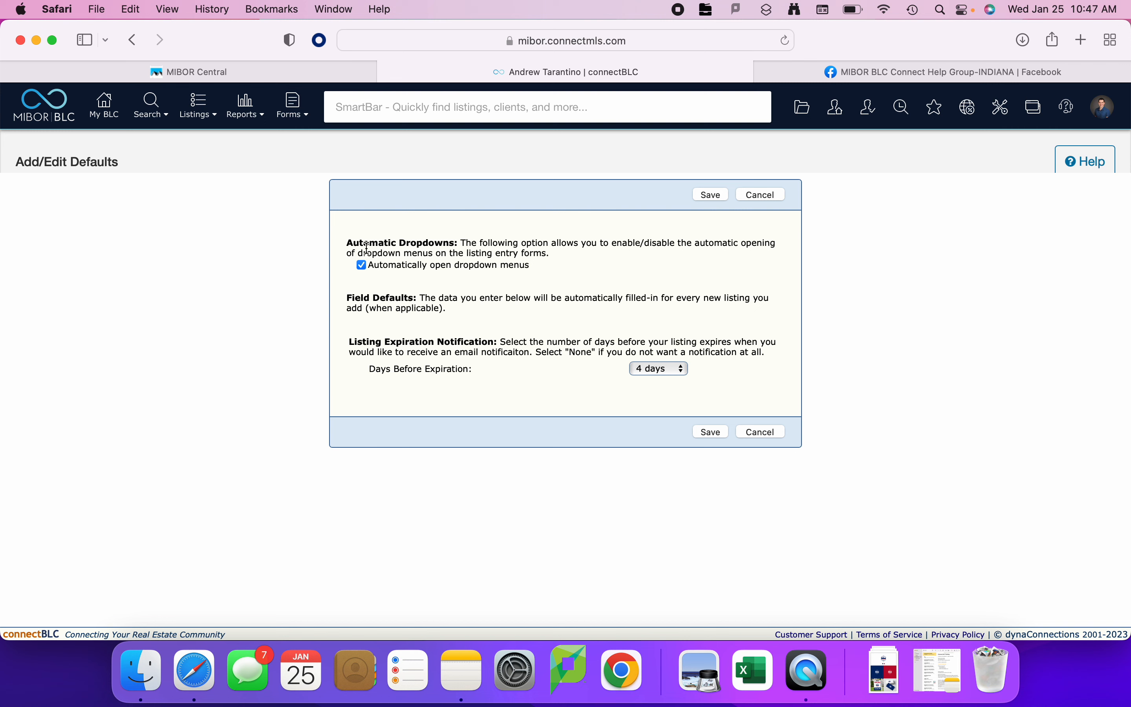
{"action": "left_click_drag", "start_coordinate": [354, 242], "coordinate": [539, 267]}
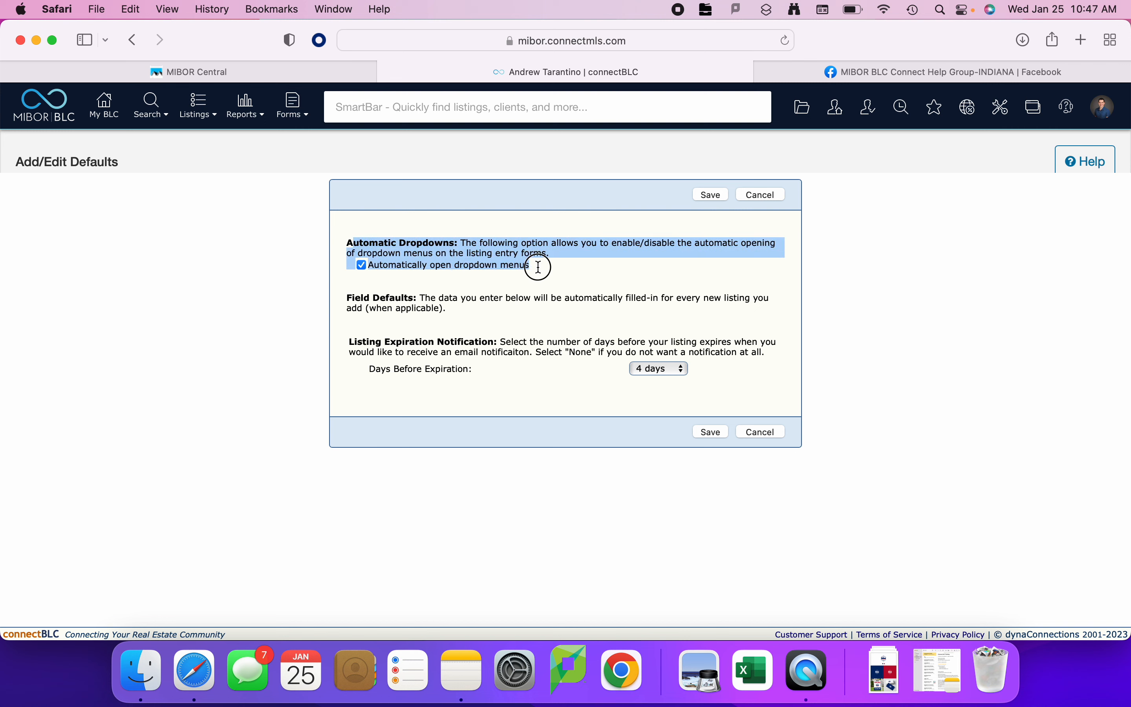
{"action": "left_click", "coordinate": [567, 277]}
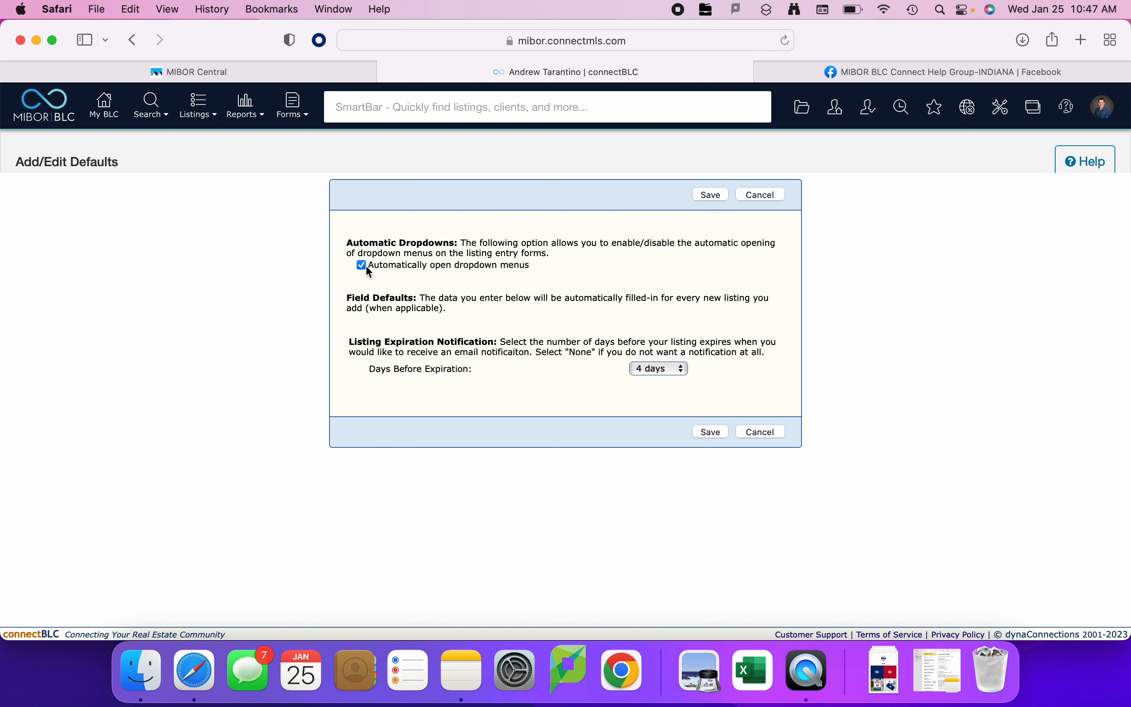
{"action": "left_click_drag", "start_coordinate": [416, 298], "coordinate": [554, 315]}
{"action": "left_click", "coordinate": [554, 313]}
{"action": "left_click_drag", "start_coordinate": [351, 342], "coordinate": [478, 353]}
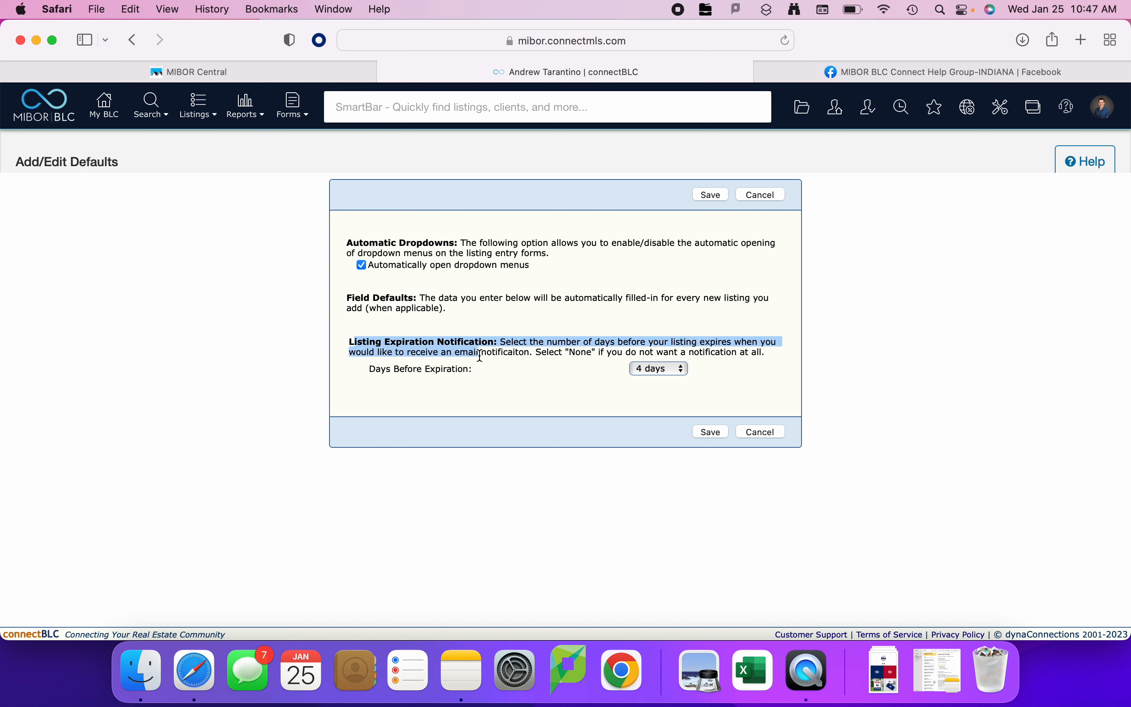
{"action": "left_click", "coordinate": [567, 368]}
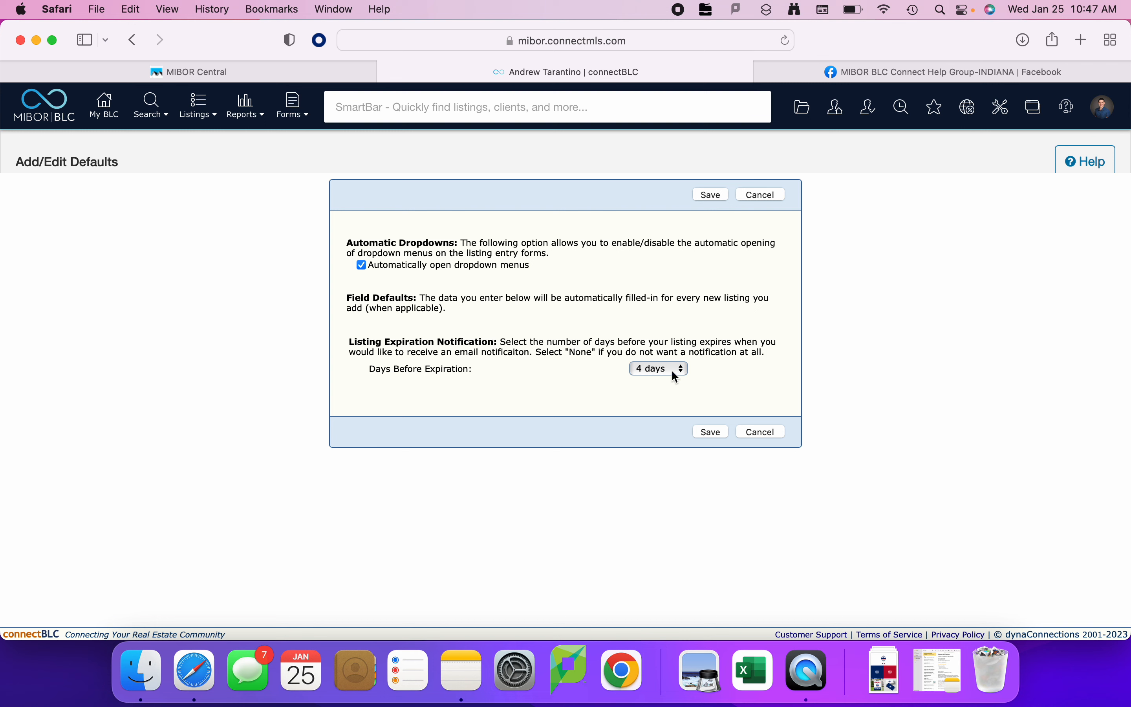
Examine the Days Before Expiration choices for listing expiration notifications, then leave the Add/Edit defaults without saving
{"action": "left_click_drag", "start_coordinate": [370, 369], "coordinate": [475, 370]}
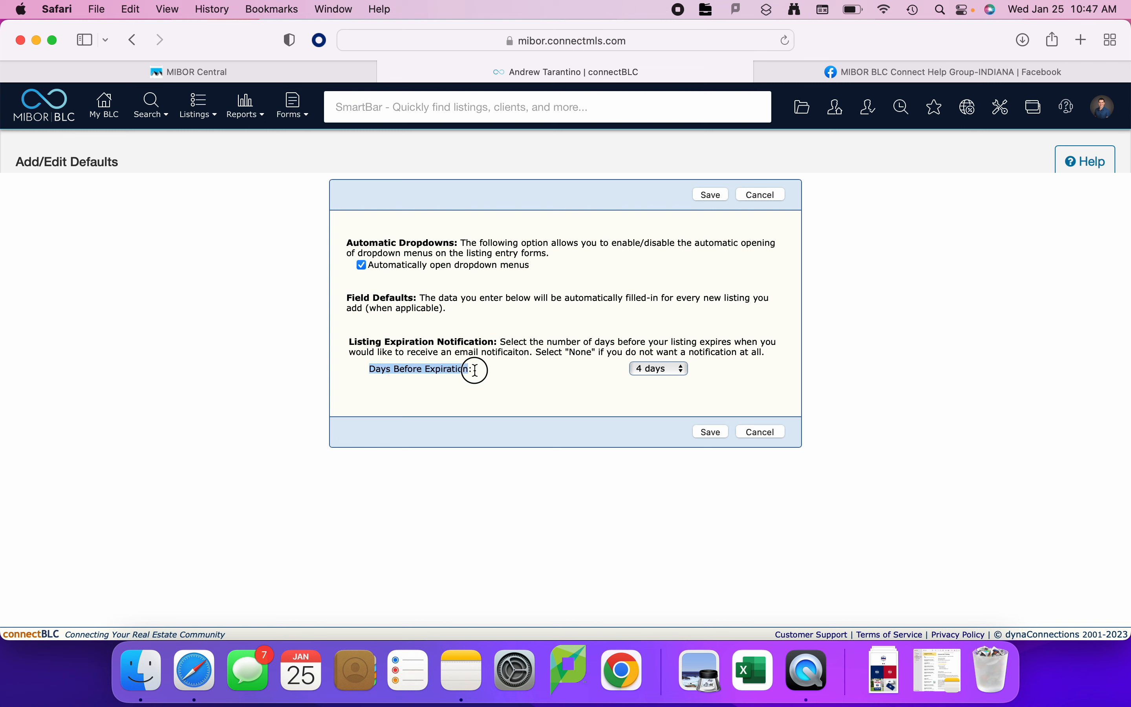
{"action": "left_click", "coordinate": [671, 370]}
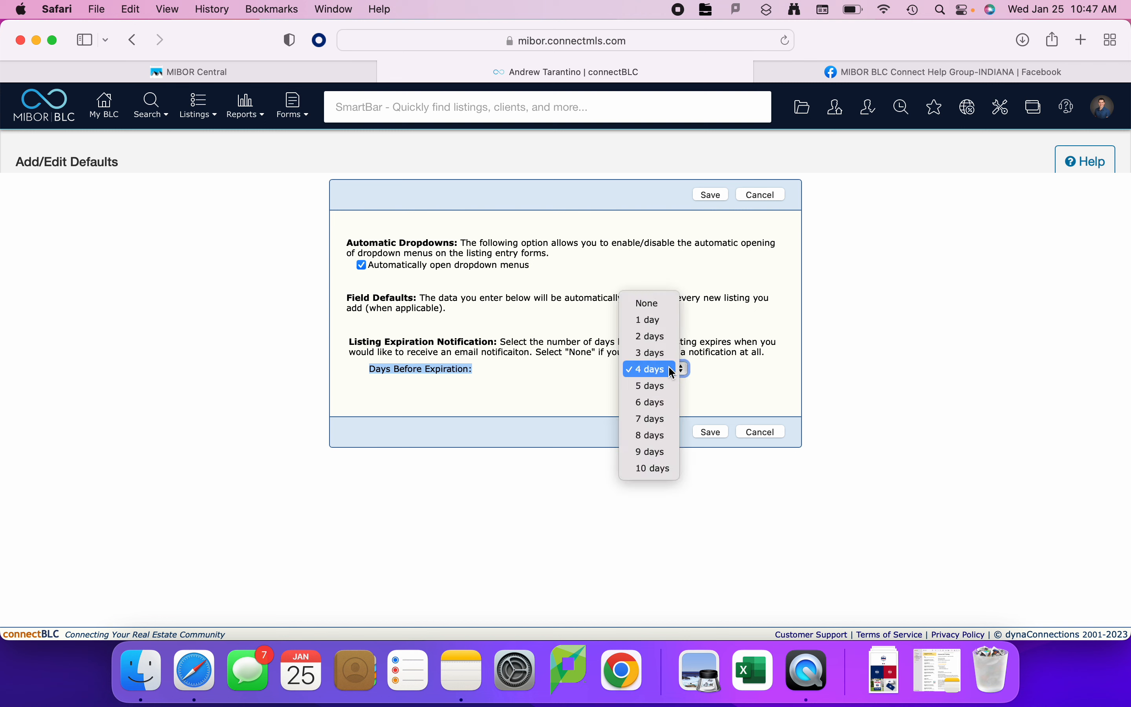
{"action": "left_click", "coordinate": [737, 377]}
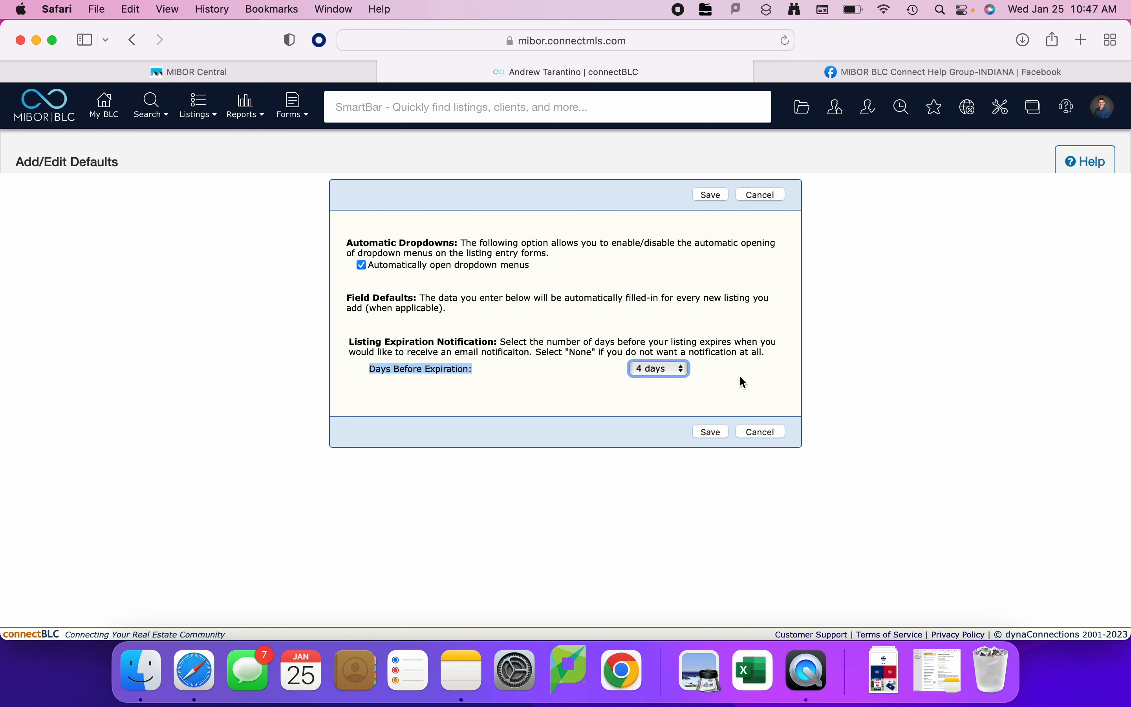
{"action": "left_click", "coordinate": [740, 377]}
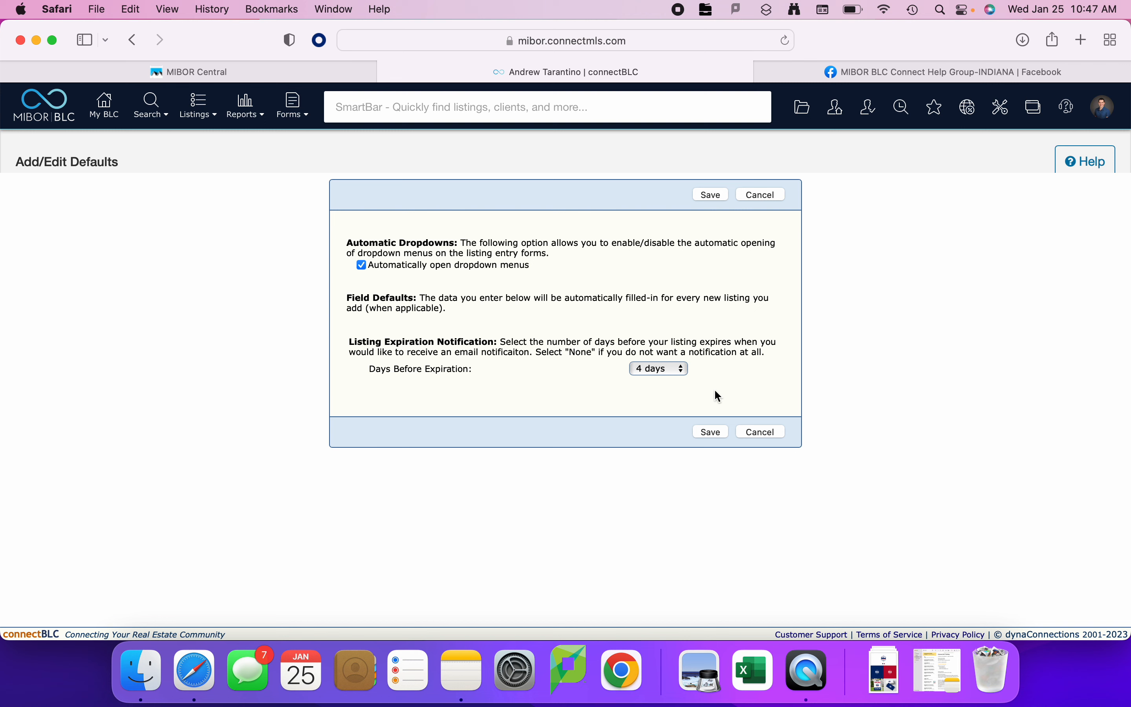
{"action": "left_click", "coordinate": [686, 372]}
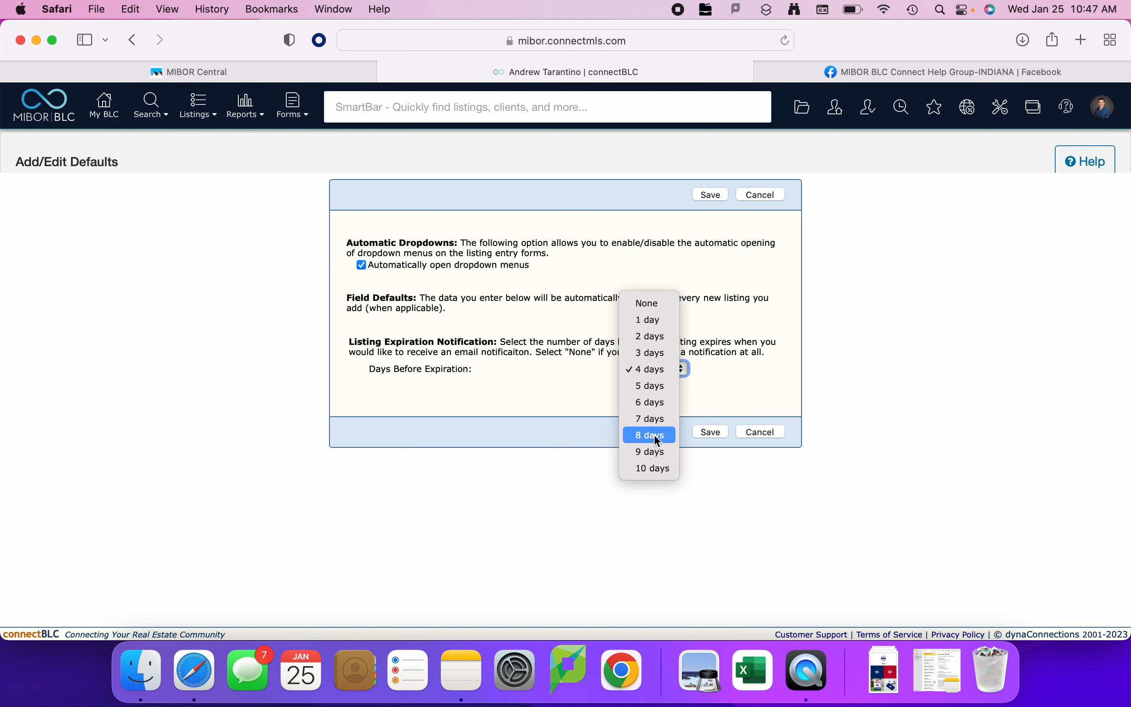
{"action": "left_click", "coordinate": [719, 392]}
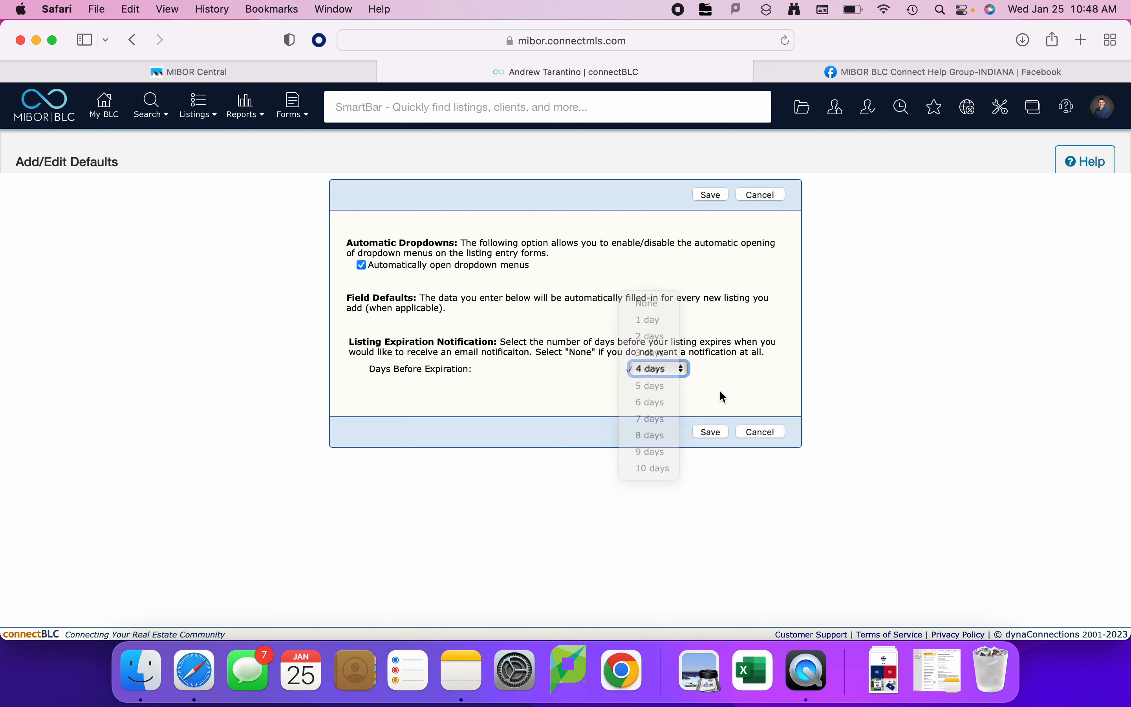
{"action": "left_click", "coordinate": [710, 384]}
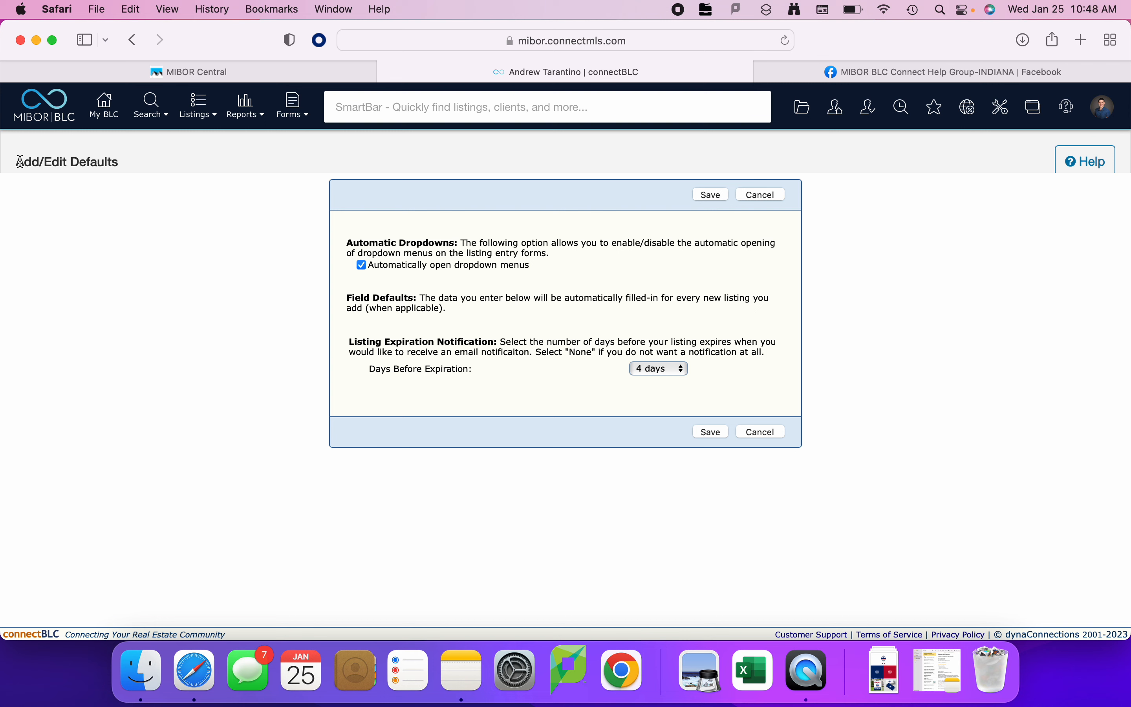
{"action": "left_click_drag", "start_coordinate": [15, 162], "coordinate": [90, 162]}
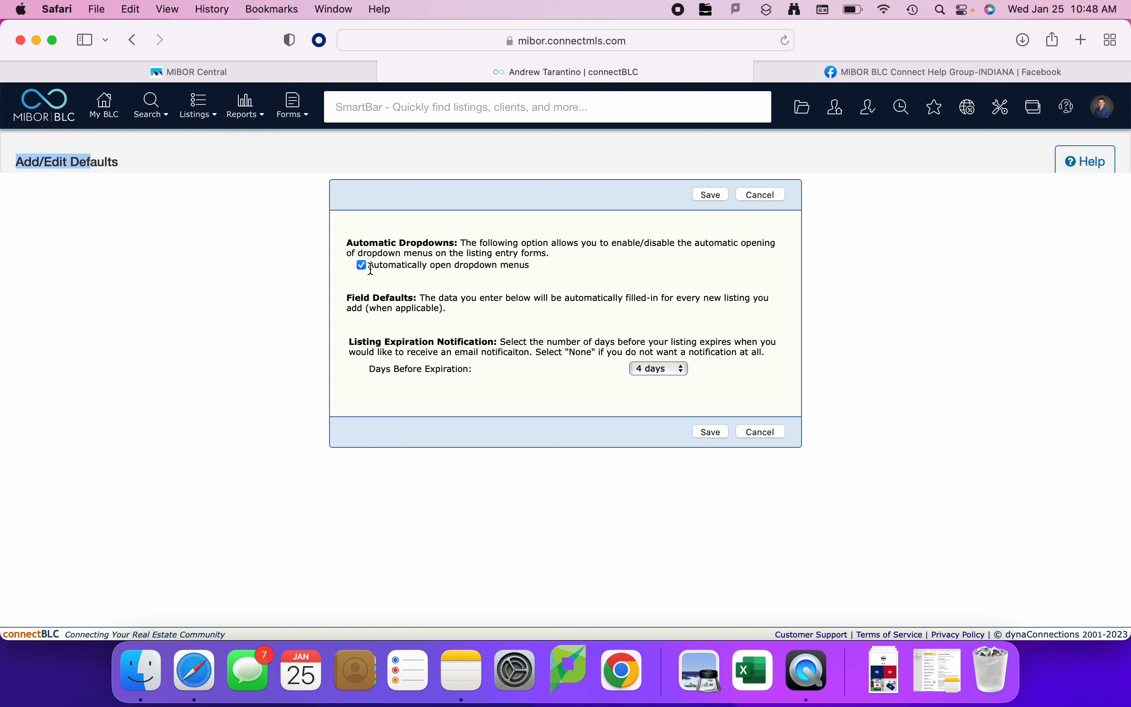
{"action": "left_click", "coordinate": [683, 368]}
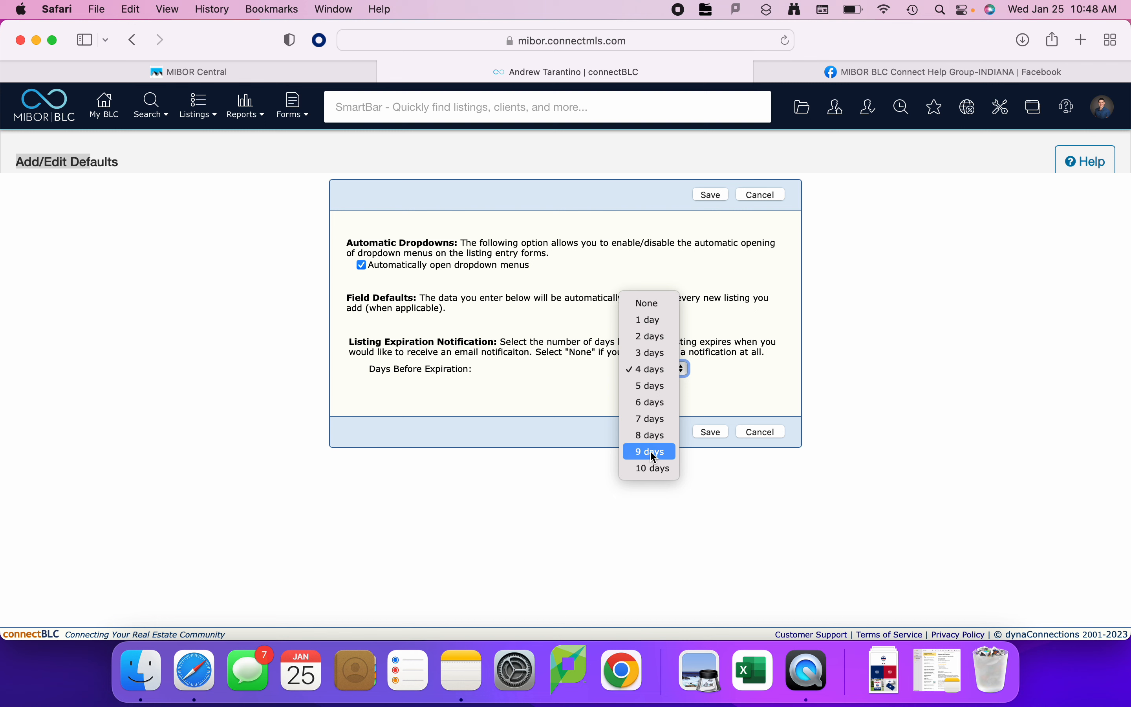
{"action": "left_click", "coordinate": [741, 392]}
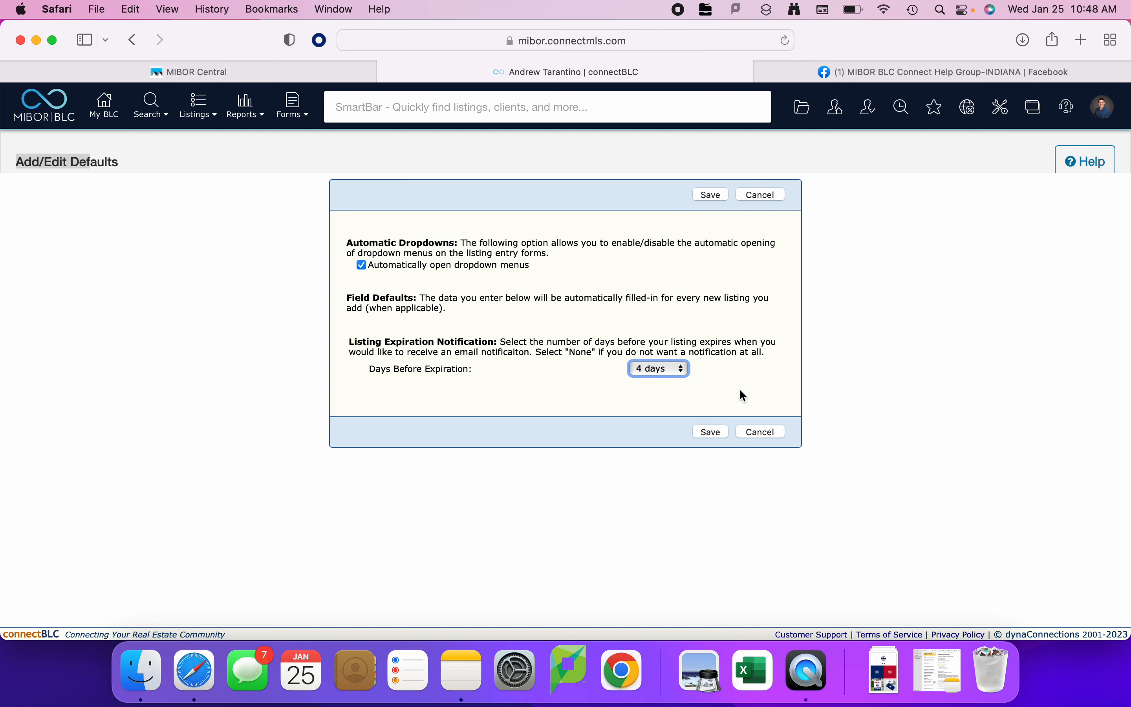
{"action": "left_click", "coordinate": [765, 430]}
View the Manage CMA Stationery page from My Defaults, then go back from it and look through the available reports and calculators
{"action": "scroll", "coordinate": [440, 372], "scroll_direction": "down", "scroll_amount": 9}
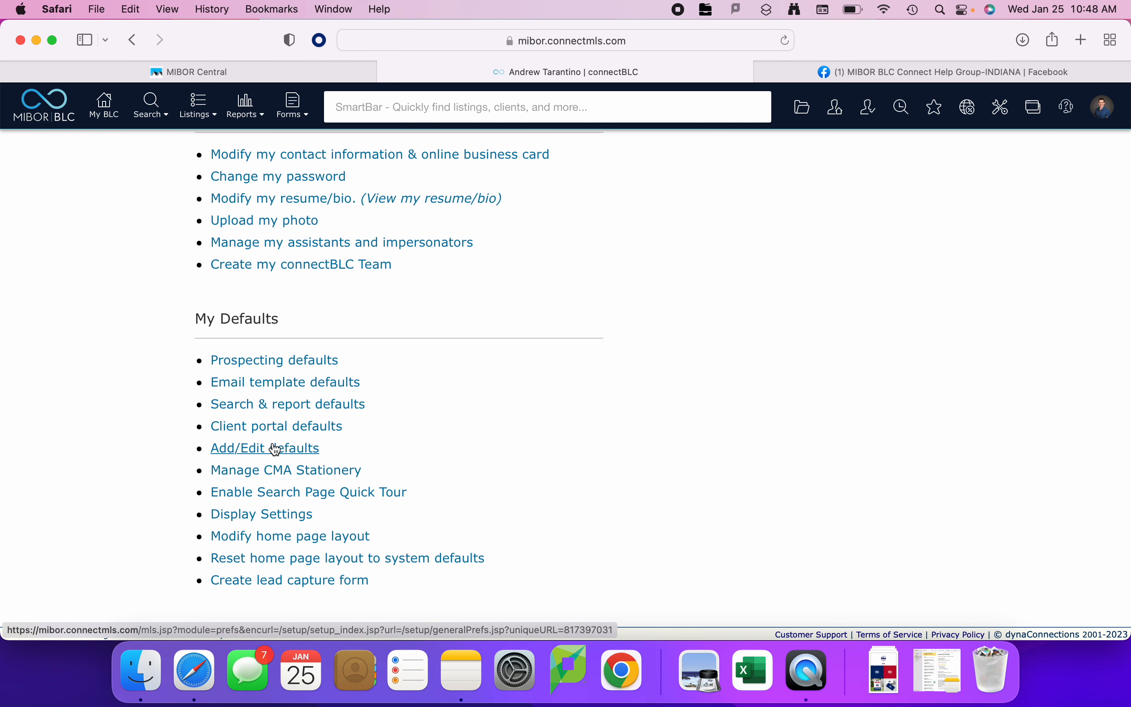
{"action": "left_click", "coordinate": [281, 472]}
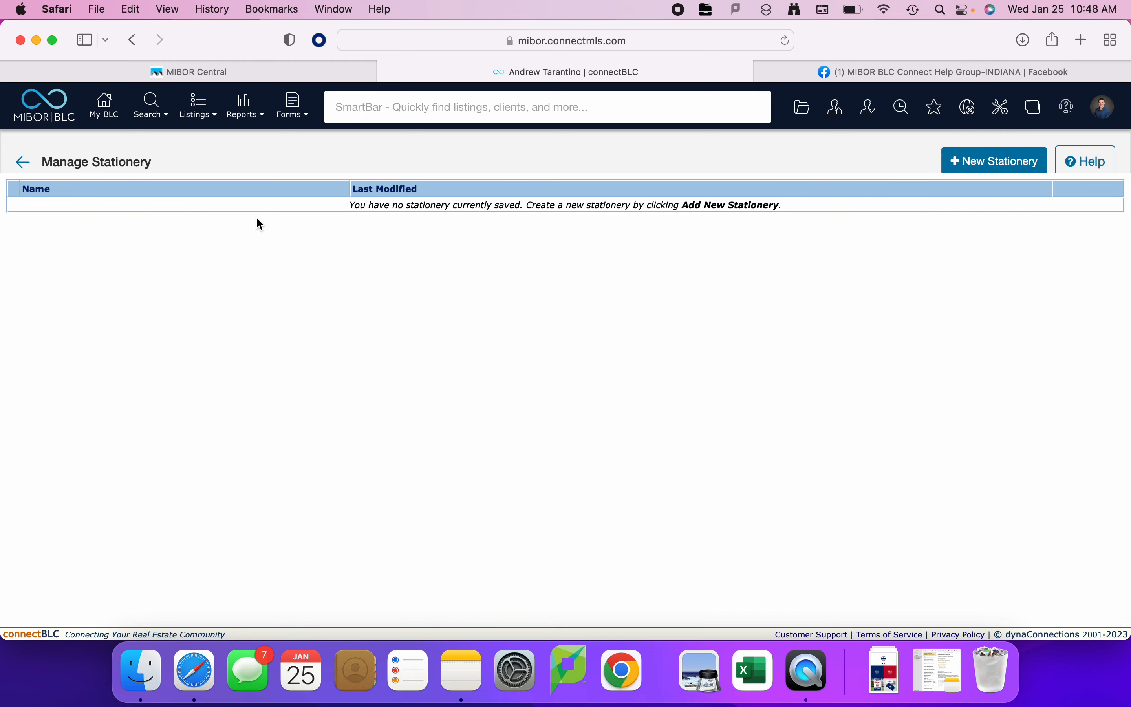
{"action": "left_click", "coordinate": [22, 162]}
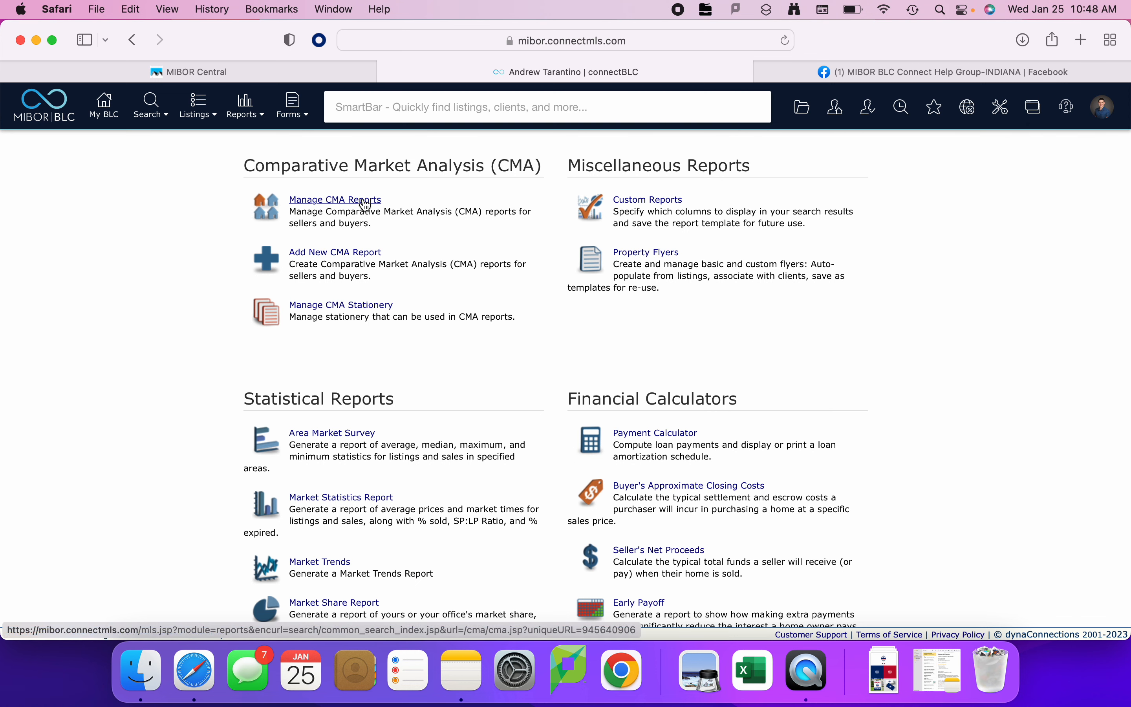
{"action": "scroll", "coordinate": [473, 385], "scroll_direction": "down", "scroll_amount": 5}
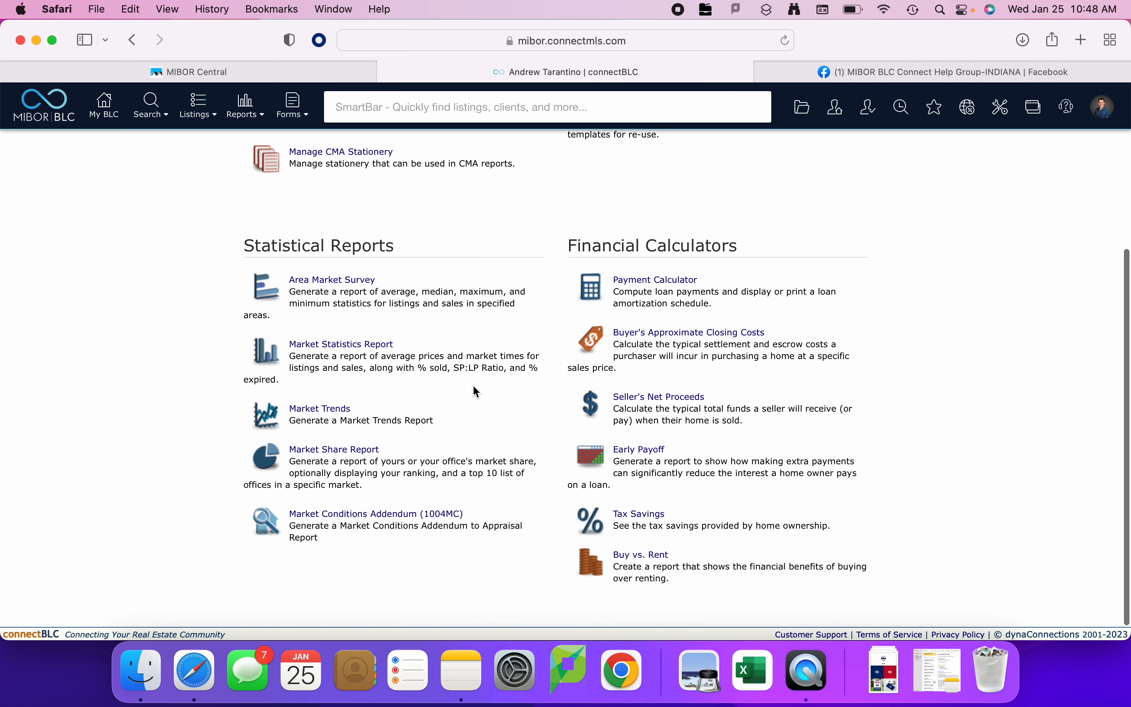
Return to My Defaults in Settings, open the Enable Search Page Quick Tour prompt and cancel it
{"action": "scroll", "coordinate": [473, 387], "scroll_direction": "up", "scroll_amount": 5}
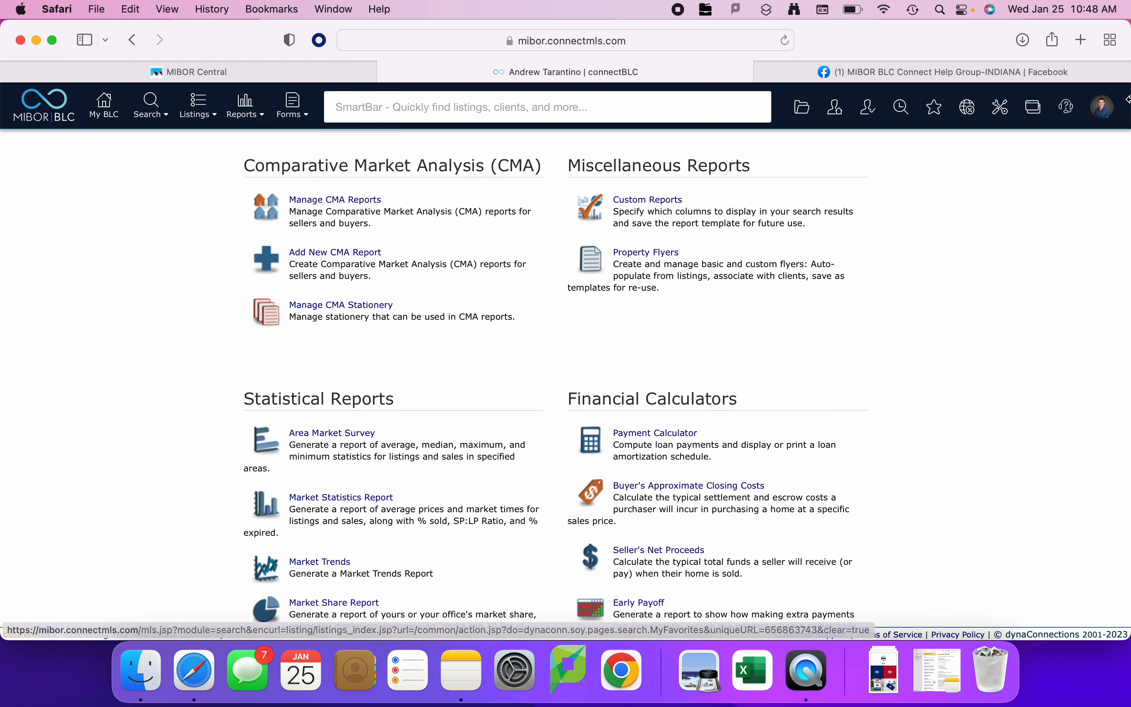
{"action": "left_click", "coordinate": [1104, 108]}
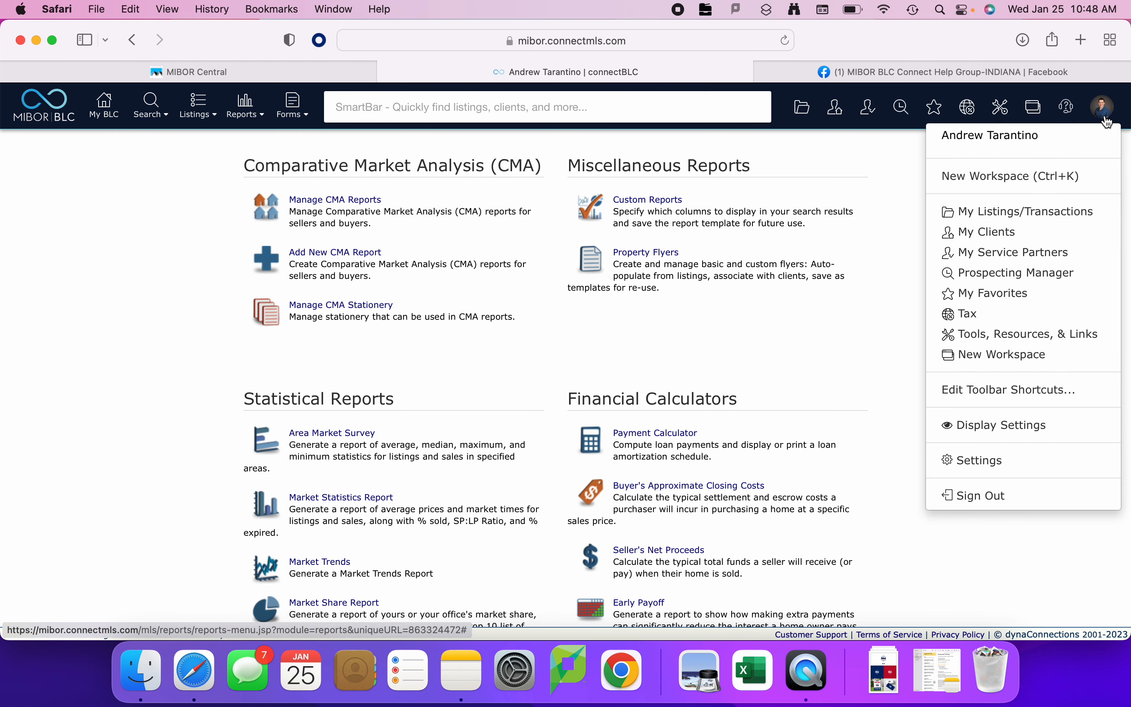
{"action": "left_click", "coordinate": [978, 461]}
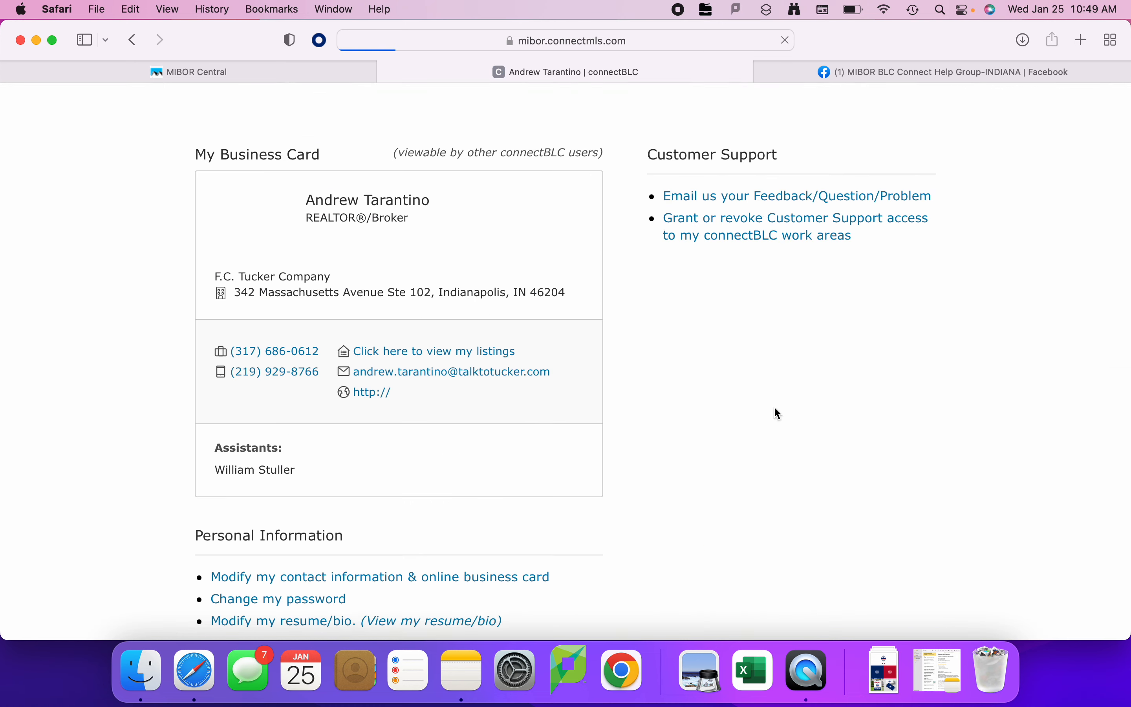
{"action": "scroll", "coordinate": [522, 420], "scroll_direction": "down", "scroll_amount": 10}
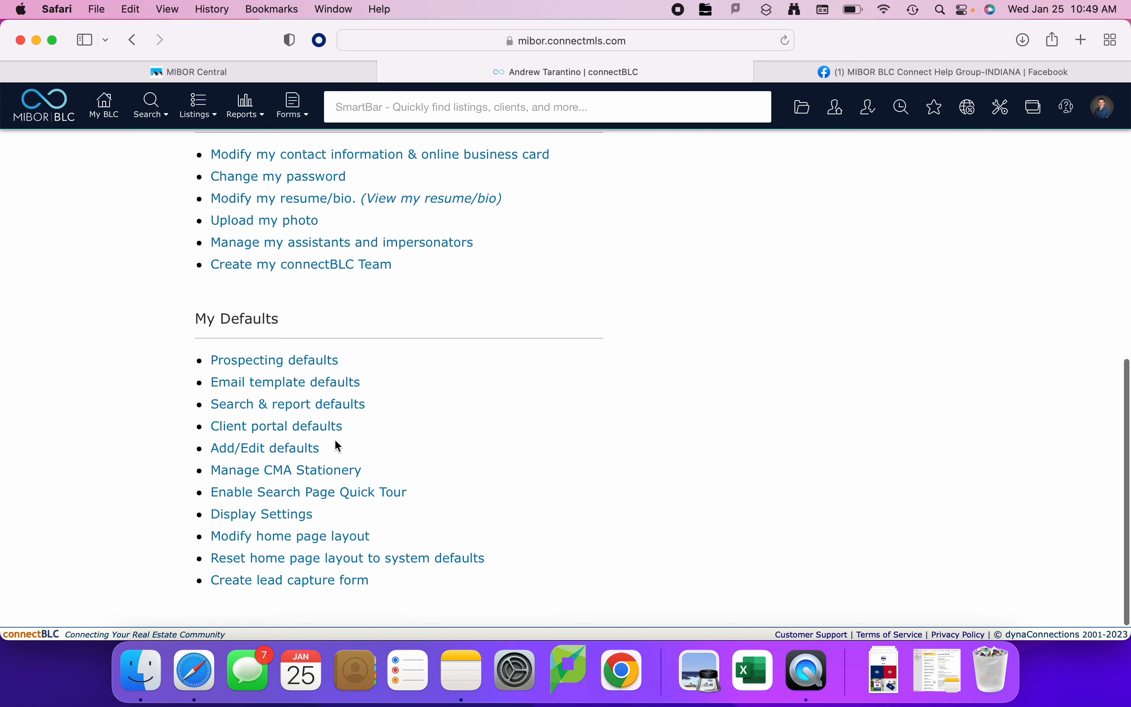
{"action": "left_click", "coordinate": [294, 493]}
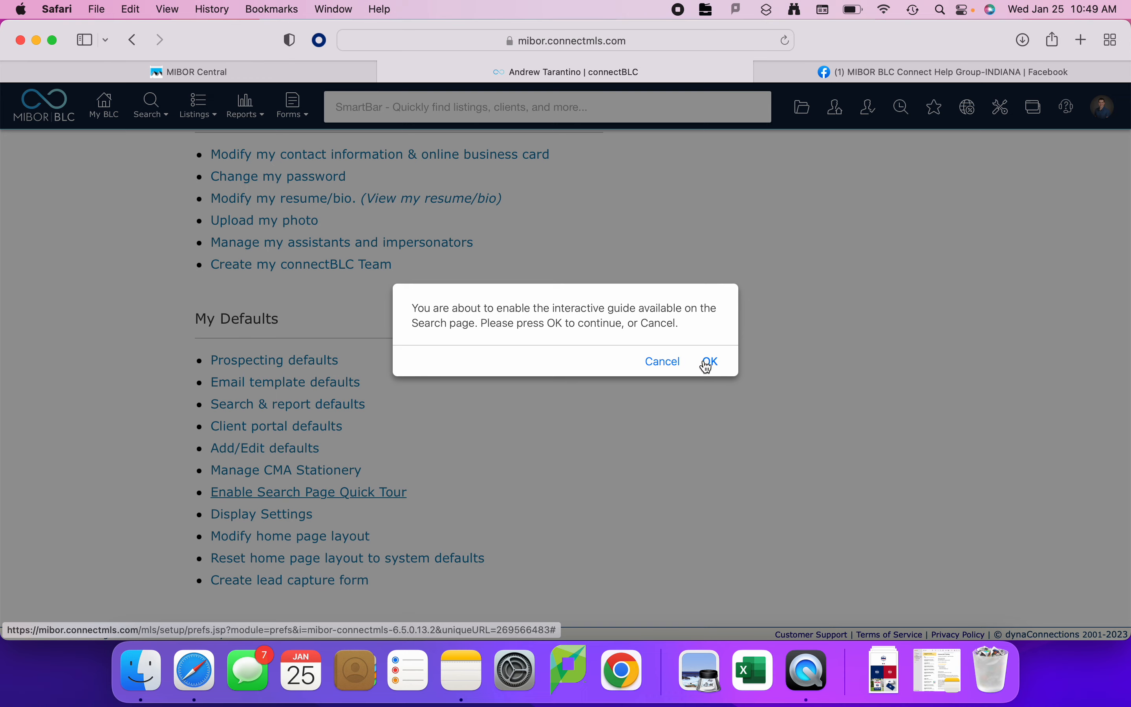
{"action": "left_click", "coordinate": [667, 365]}
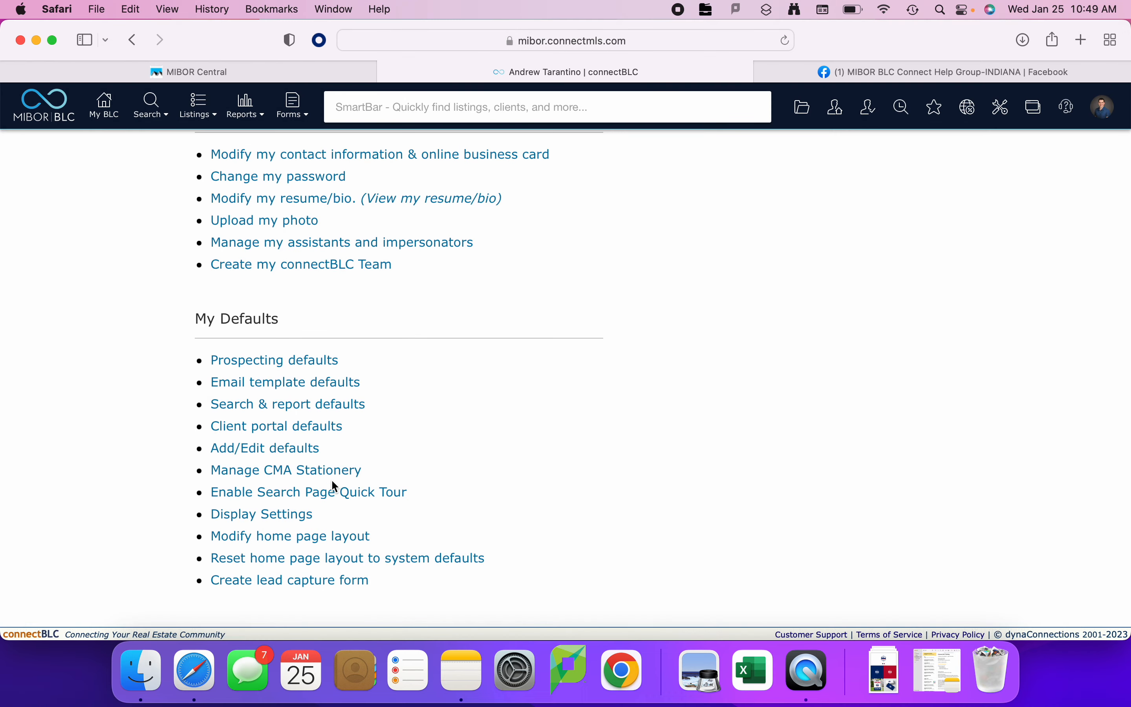
Open Display Settings, review the description and the Spacing and Theme choices, and leave without saving
{"action": "left_click", "coordinate": [258, 515]}
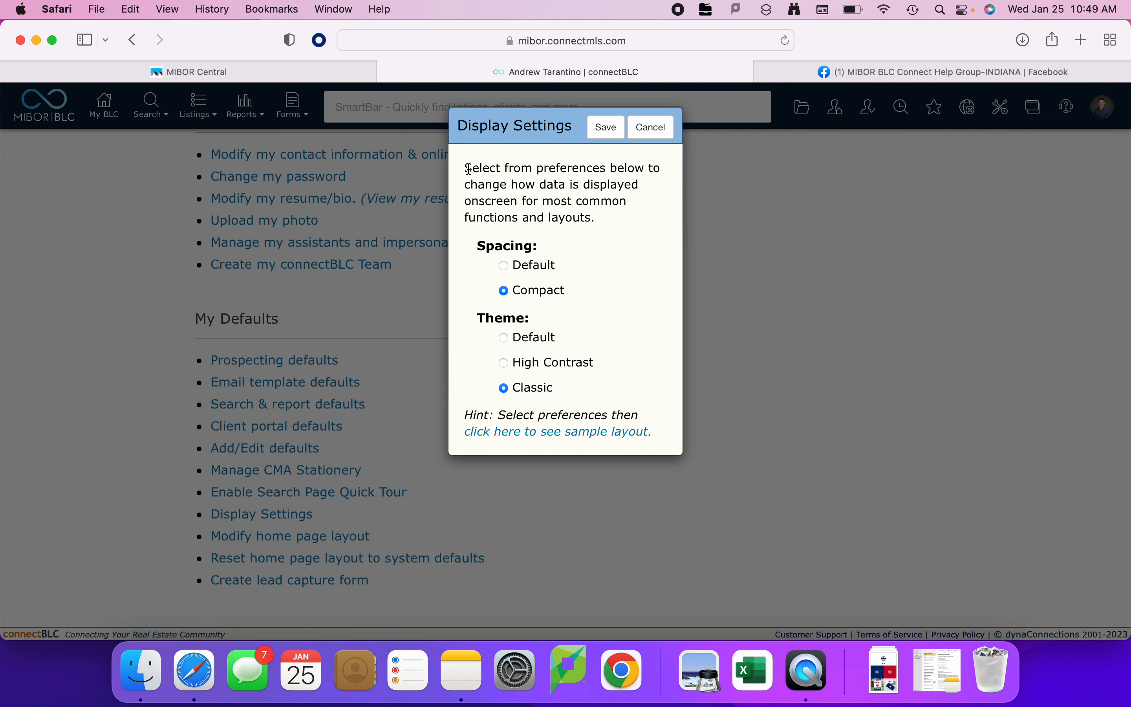
{"action": "left_click_drag", "start_coordinate": [469, 169], "coordinate": [592, 218]}
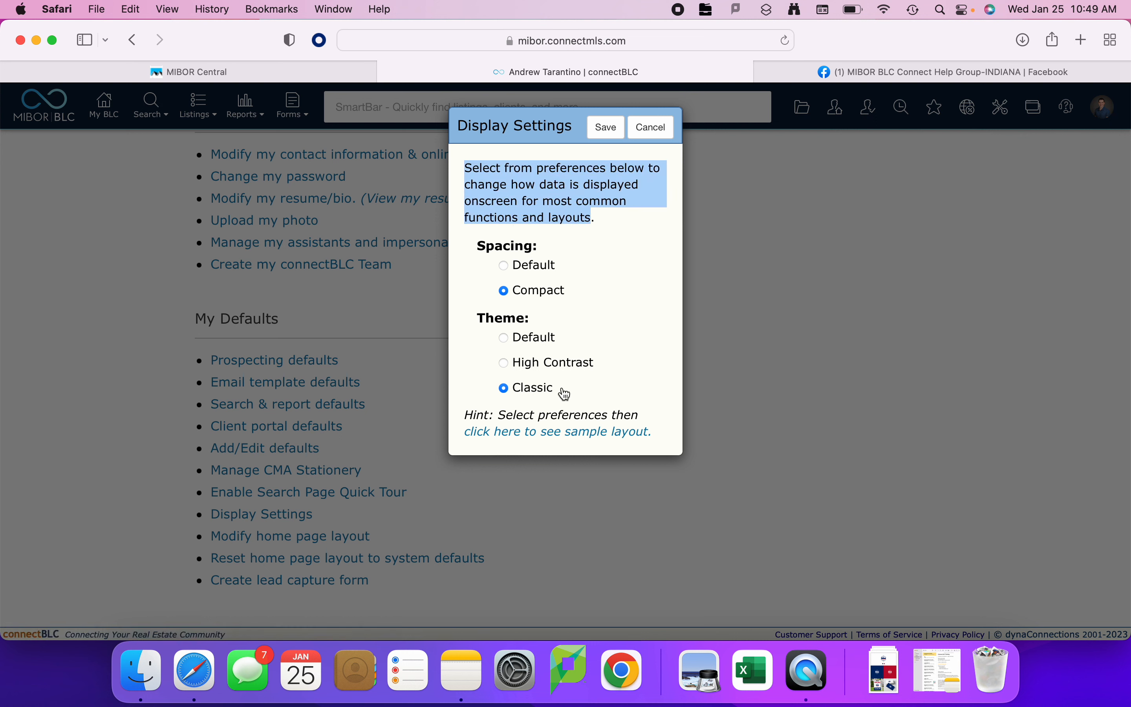
{"action": "left_click", "coordinate": [609, 216]}
{"action": "mouse_move", "coordinate": [608, 218]}
{"action": "left_mouse_down"}
{"action": "mouse_move", "coordinate": [479, 200]}
{"action": "mouse_move", "coordinate": [462, 167]}
{"action": "mouse_move", "coordinate": [531, 181]}
{"action": "mouse_move", "coordinate": [604, 221]}
{"action": "left_mouse_up"}
{"action": "left_click", "coordinate": [468, 170]}
{"action": "left_click", "coordinate": [615, 215]}
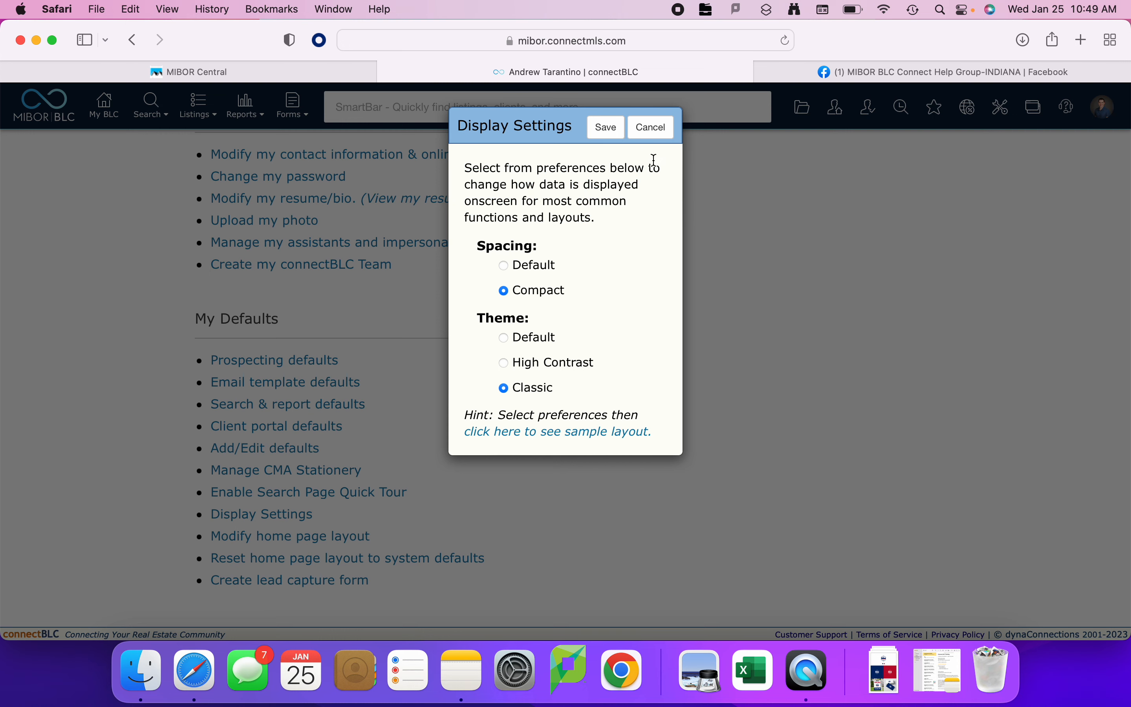
{"action": "left_click", "coordinate": [667, 137]}
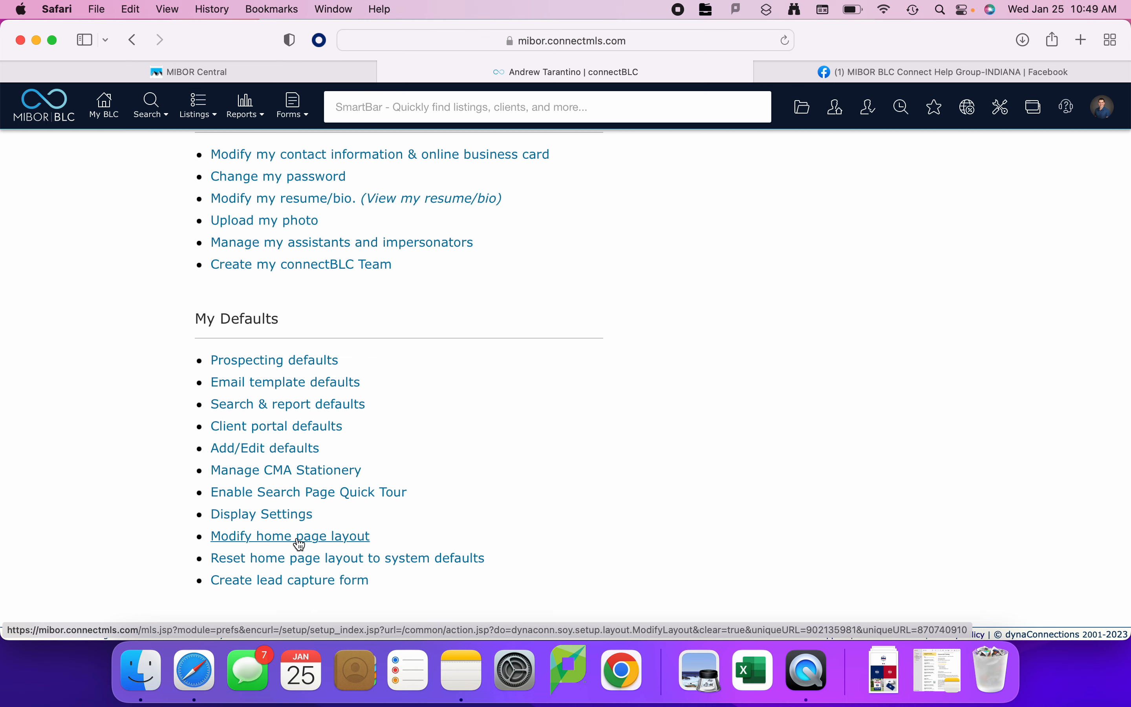
Open the home page layout for modification, look over its sections and try repositioning the Hot Sheets section
{"action": "scroll", "coordinate": [298, 540], "scroll_direction": "down", "scroll_amount": 1}
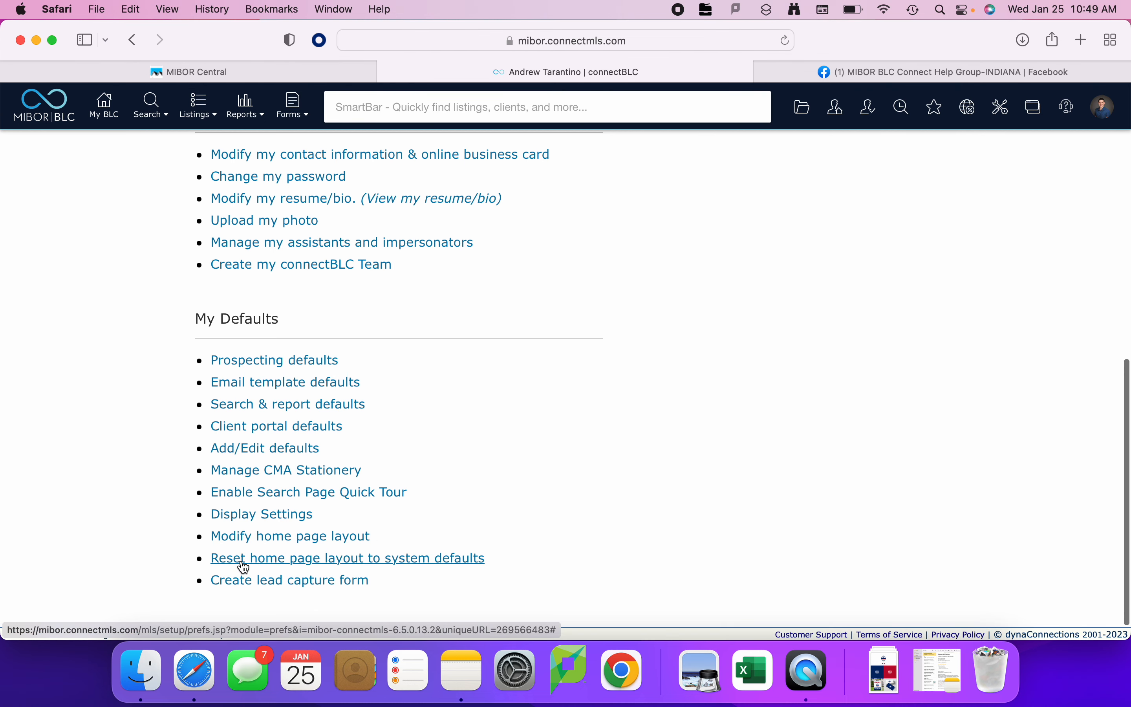
{"action": "left_click", "coordinate": [270, 540]}
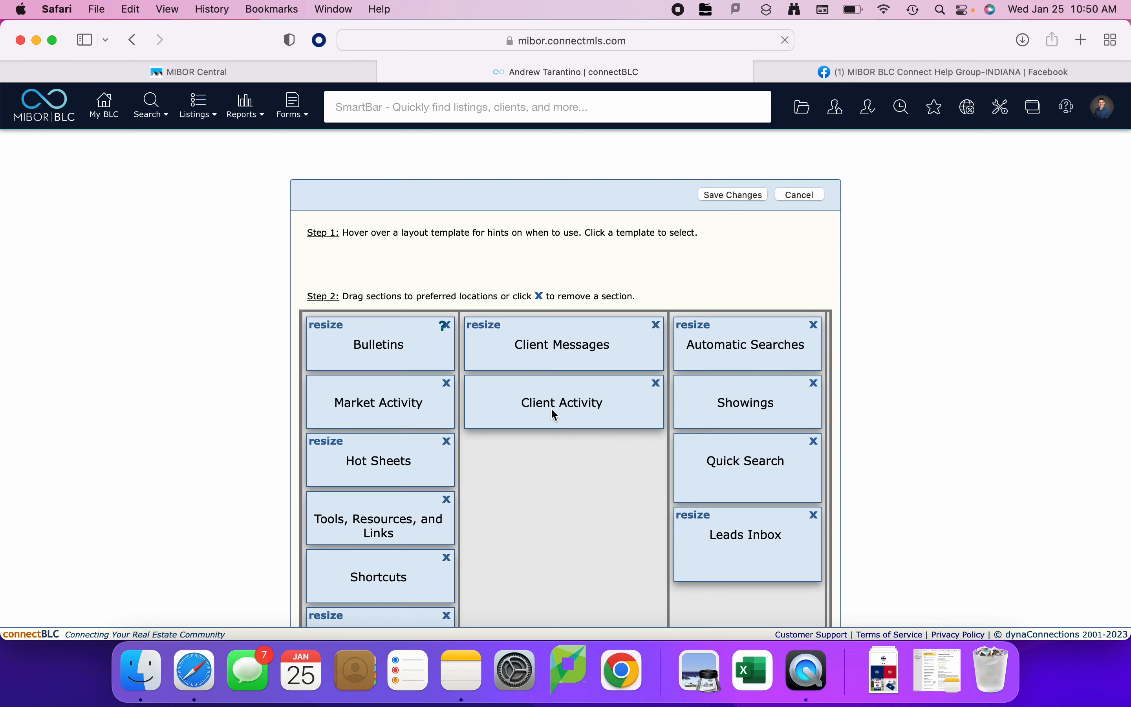
{"action": "scroll", "coordinate": [554, 411], "scroll_direction": "down", "scroll_amount": 3}
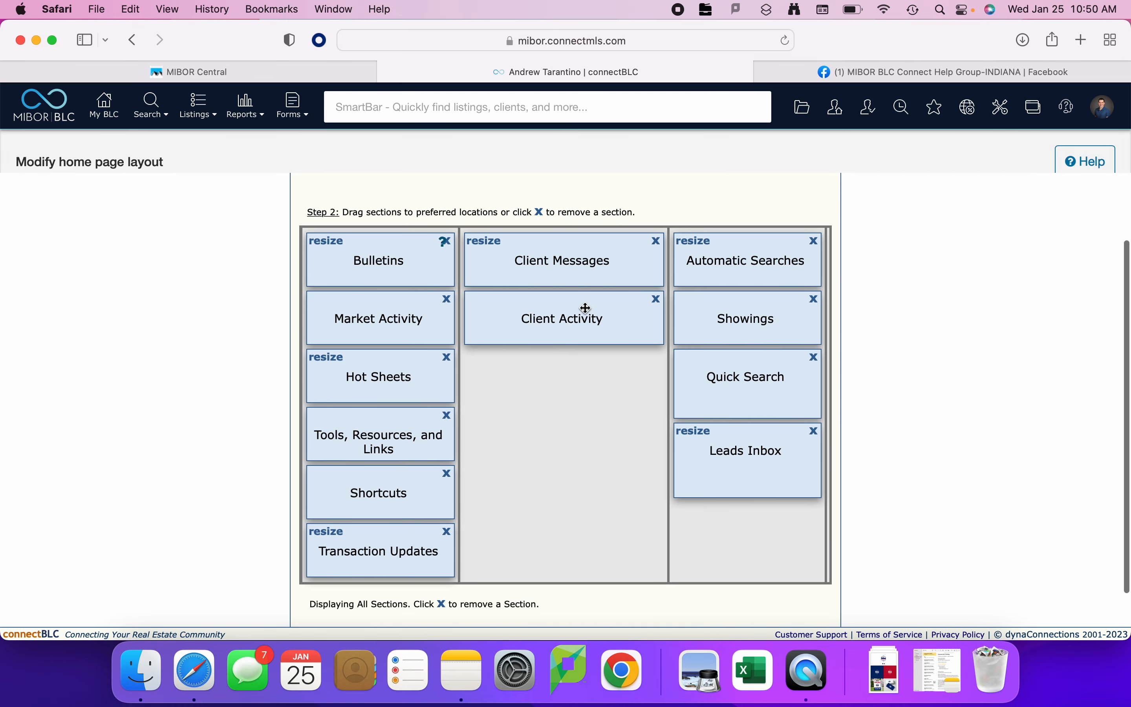
{"action": "left_click_drag", "start_coordinate": [348, 376], "coordinate": [410, 395]}
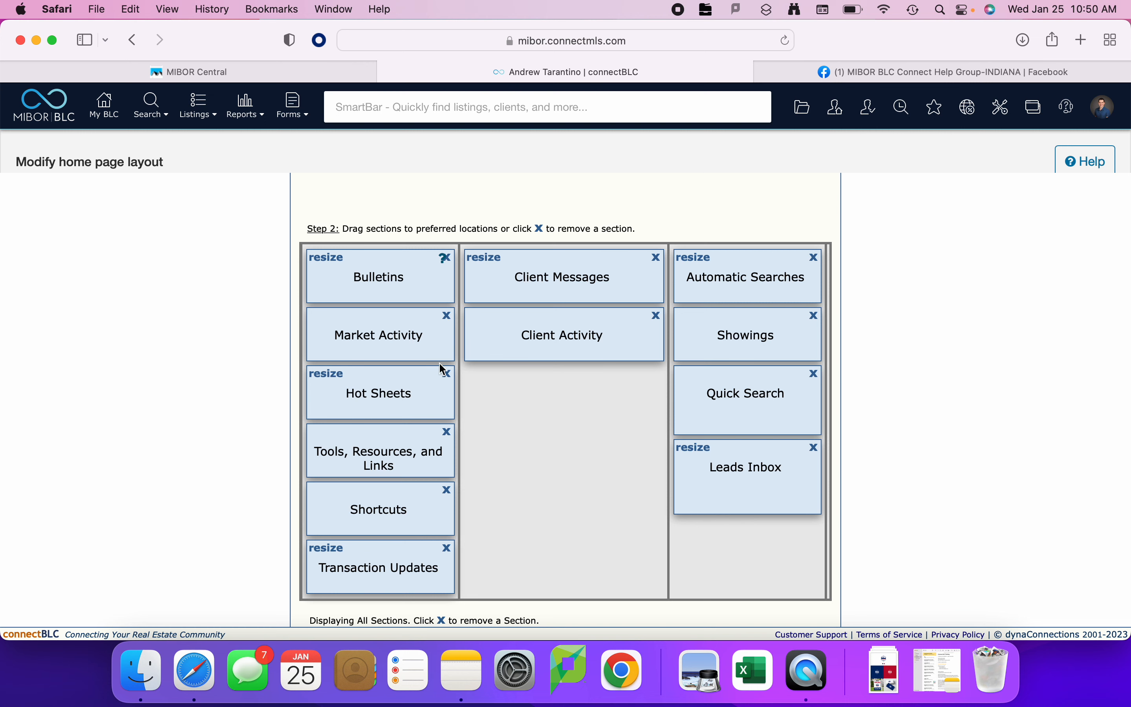
{"action": "scroll", "coordinate": [534, 501], "scroll_direction": "down", "scroll_amount": 3}
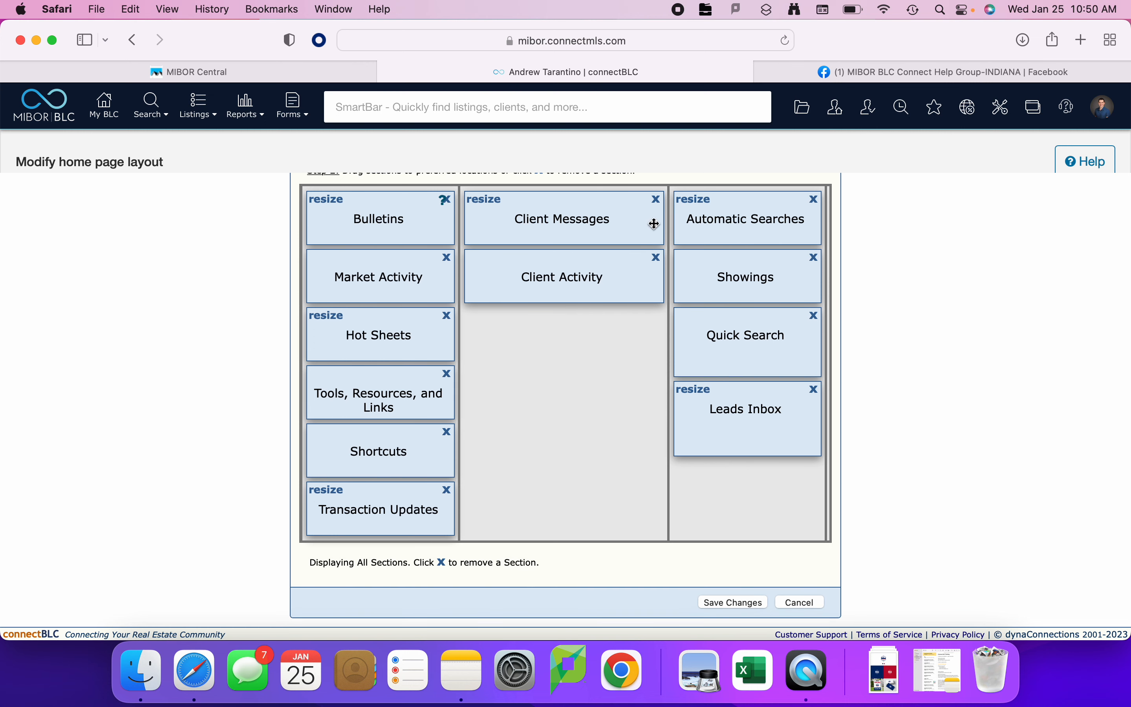
Remove the Client Messages section, add it back above Client Activity, and try repositioning the Bulletins section
{"action": "left_click", "coordinate": [656, 200]}
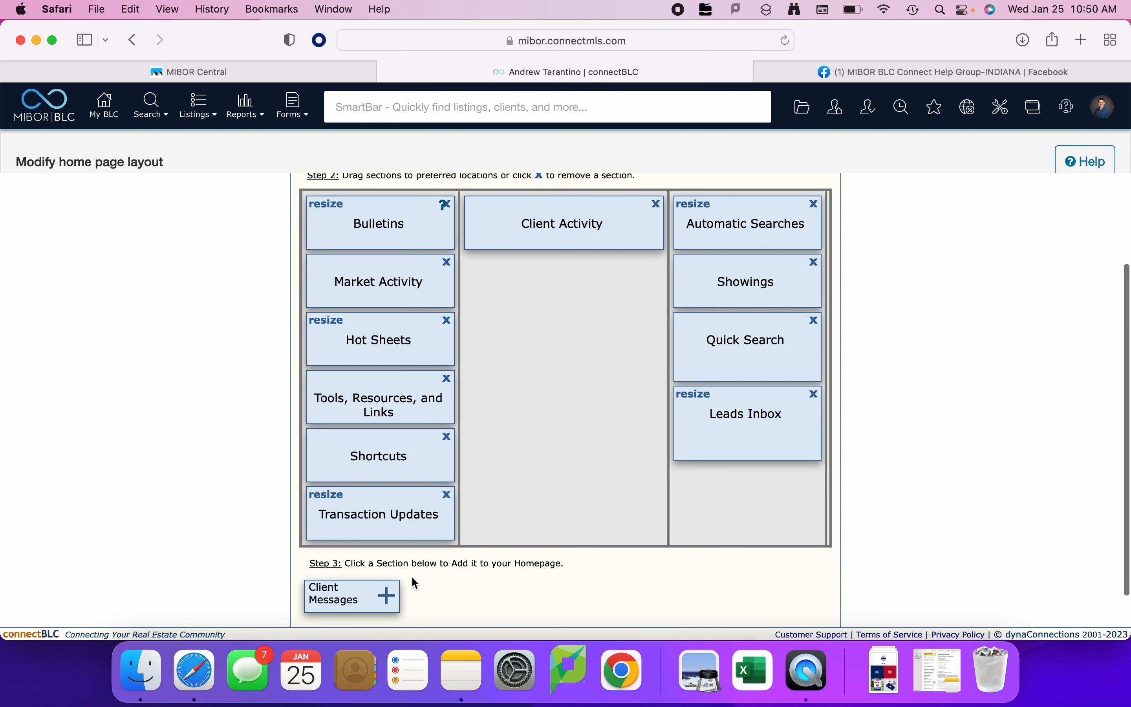
{"action": "left_click", "coordinate": [387, 598]}
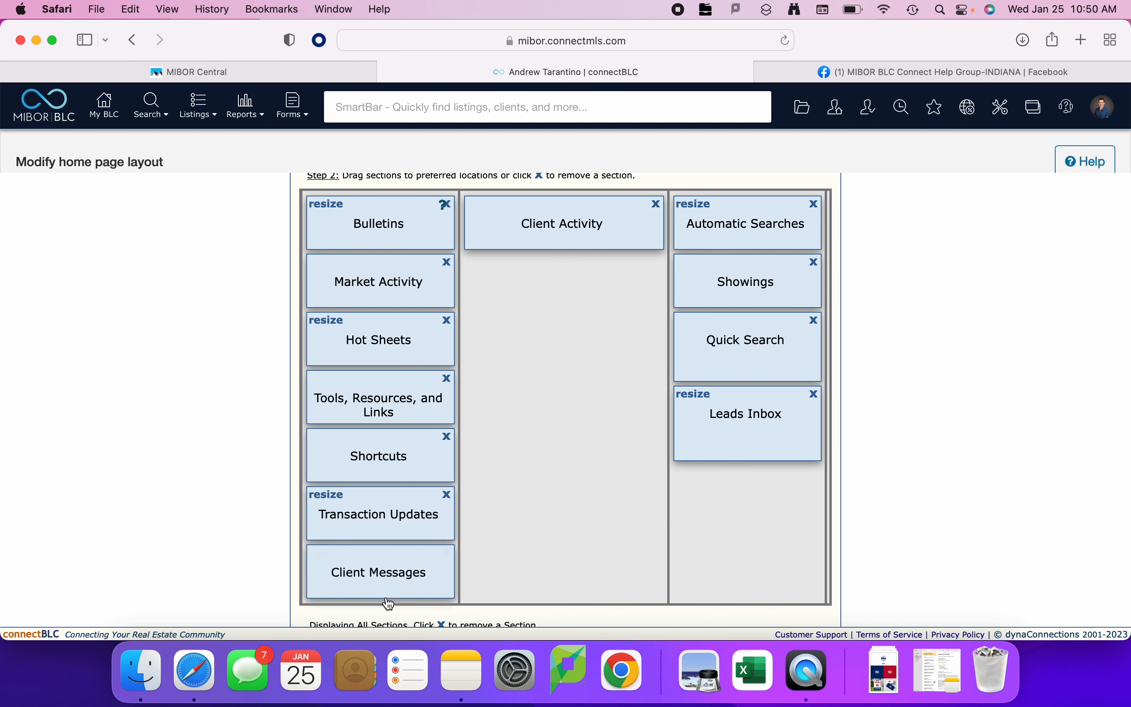
{"action": "left_click_drag", "start_coordinate": [389, 576], "coordinate": [581, 243]}
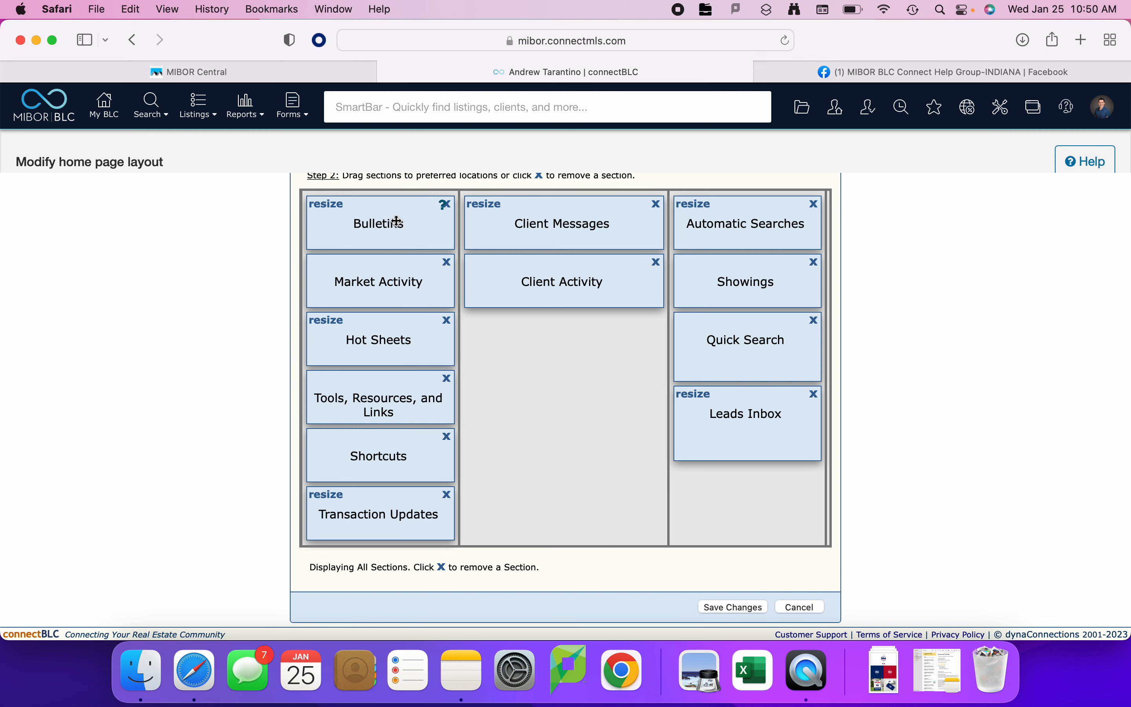
{"action": "left_click_drag", "start_coordinate": [397, 221], "coordinate": [383, 280]}
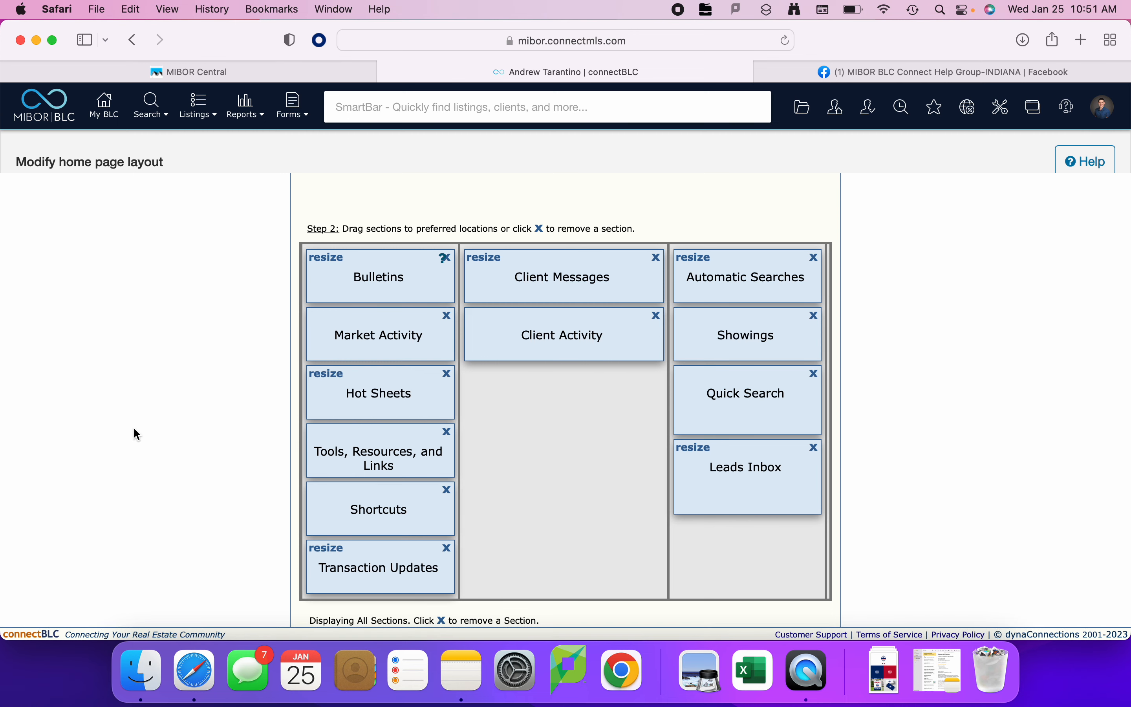
Remove the Hot Sheets section from the home page layout and save the changes
{"action": "scroll", "coordinate": [134, 429], "scroll_direction": "down", "scroll_amount": 3}
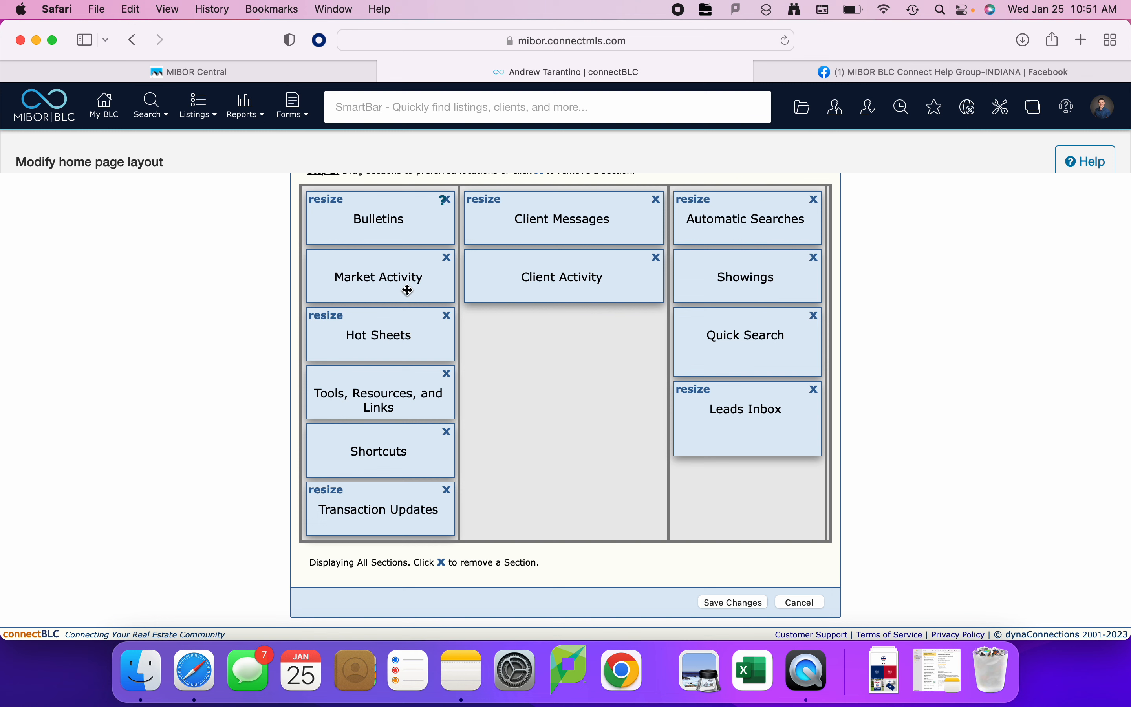
{"action": "left_click", "coordinate": [448, 322]}
{"action": "scroll", "coordinate": [211, 463], "scroll_direction": "down", "scroll_amount": 2}
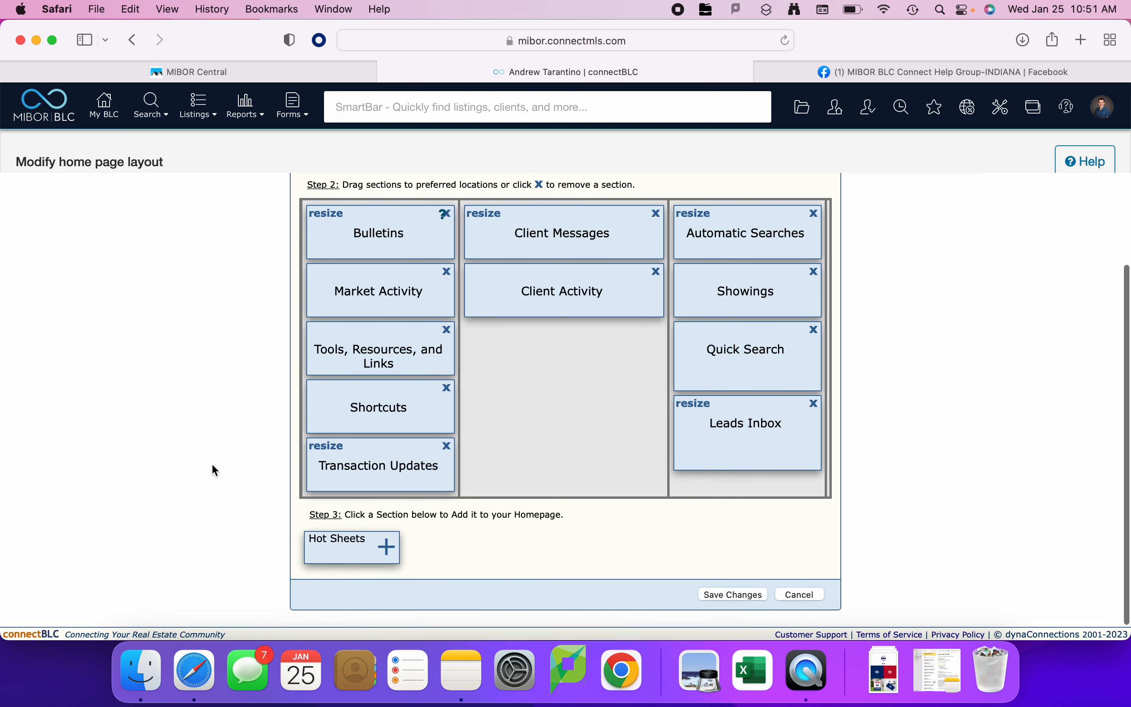
{"action": "left_click", "coordinate": [738, 603]}
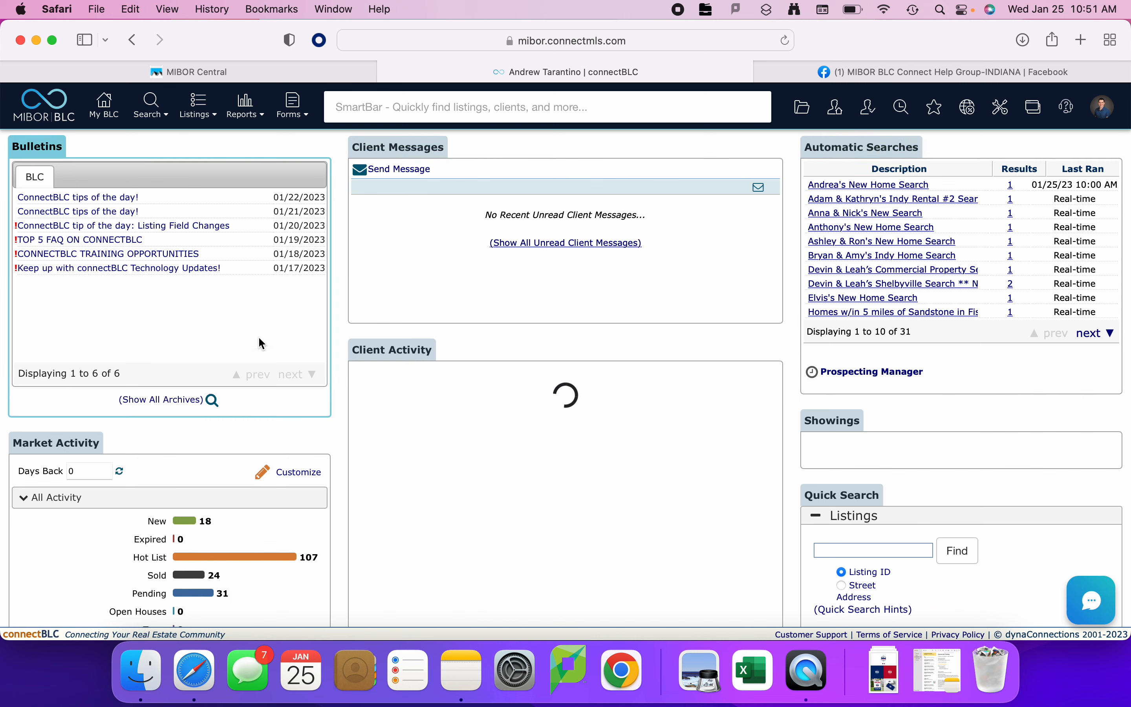
Set Days Back to 7 for Market Activity on the home page and refresh the figures
{"action": "scroll", "coordinate": [125, 378], "scroll_direction": "down", "scroll_amount": 3}
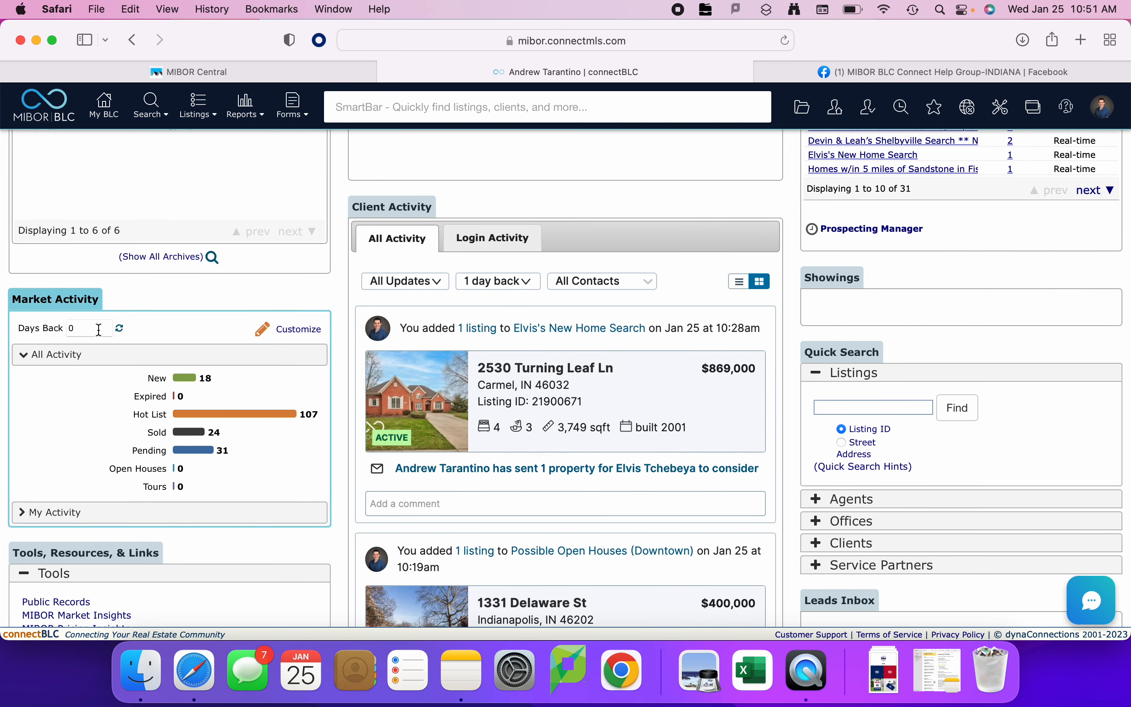
{"action": "double_click", "coordinate": [82, 330]}
{"action": "left_click", "coordinate": [120, 329]}
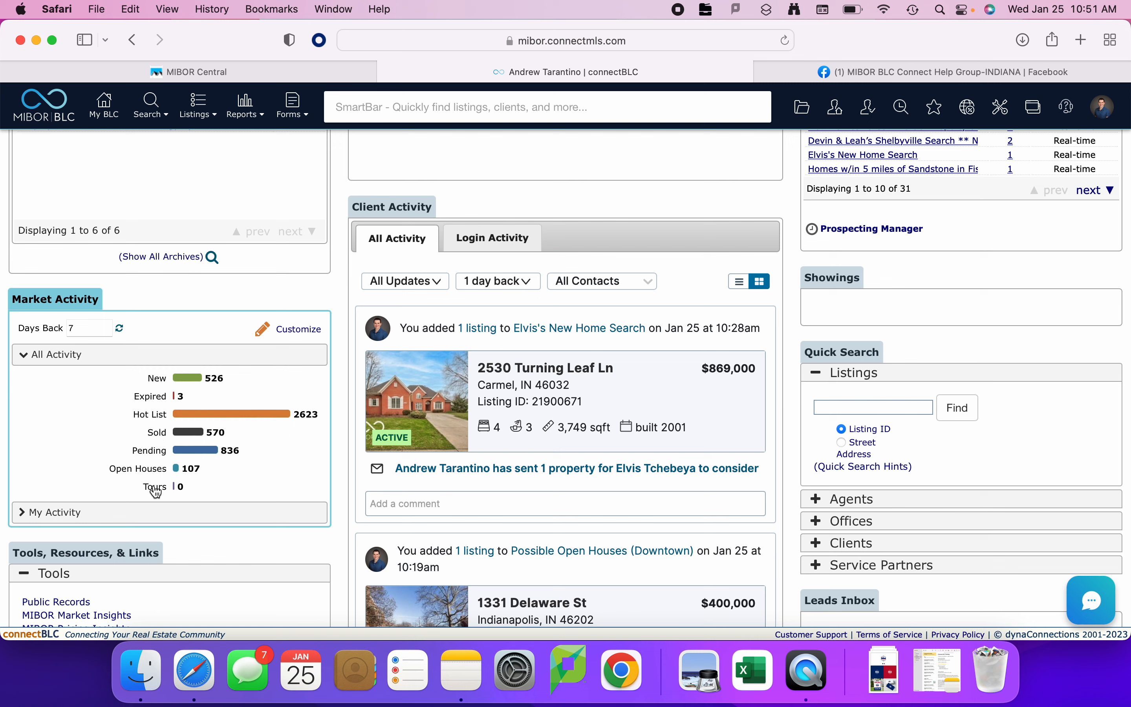
Open the Market Activity customization, review the Property Type, Area and County filters, and cancel without saving
{"action": "left_click", "coordinate": [294, 333]}
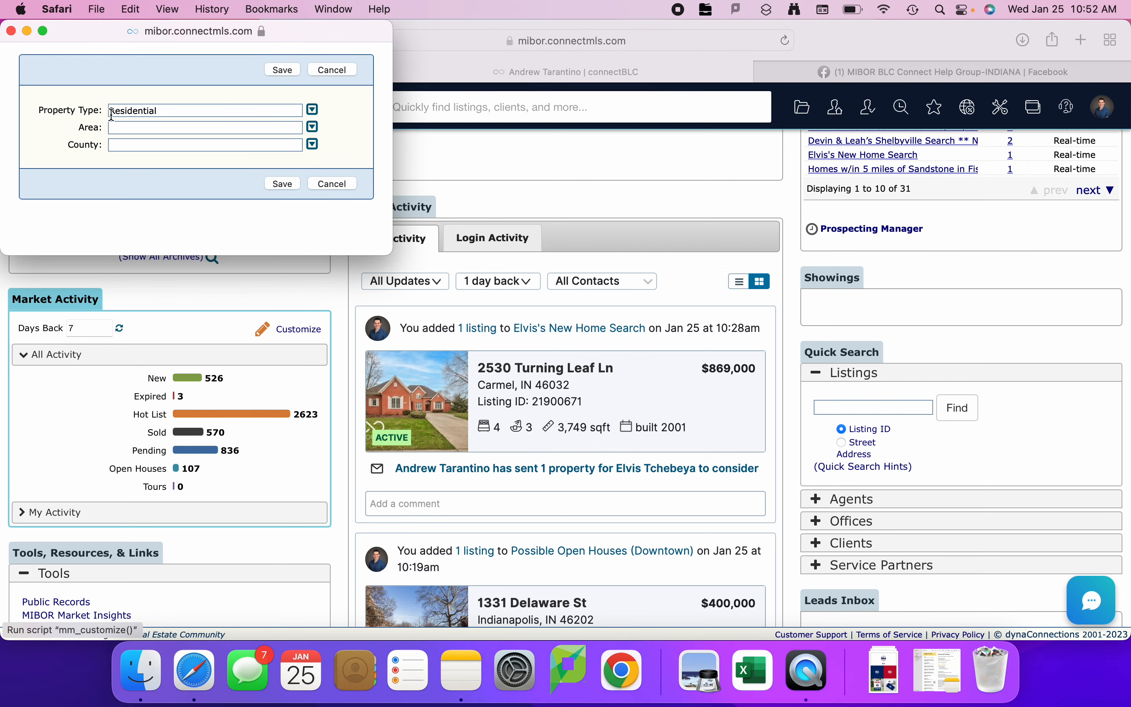
{"action": "left_click_drag", "start_coordinate": [110, 113], "coordinate": [167, 110]}
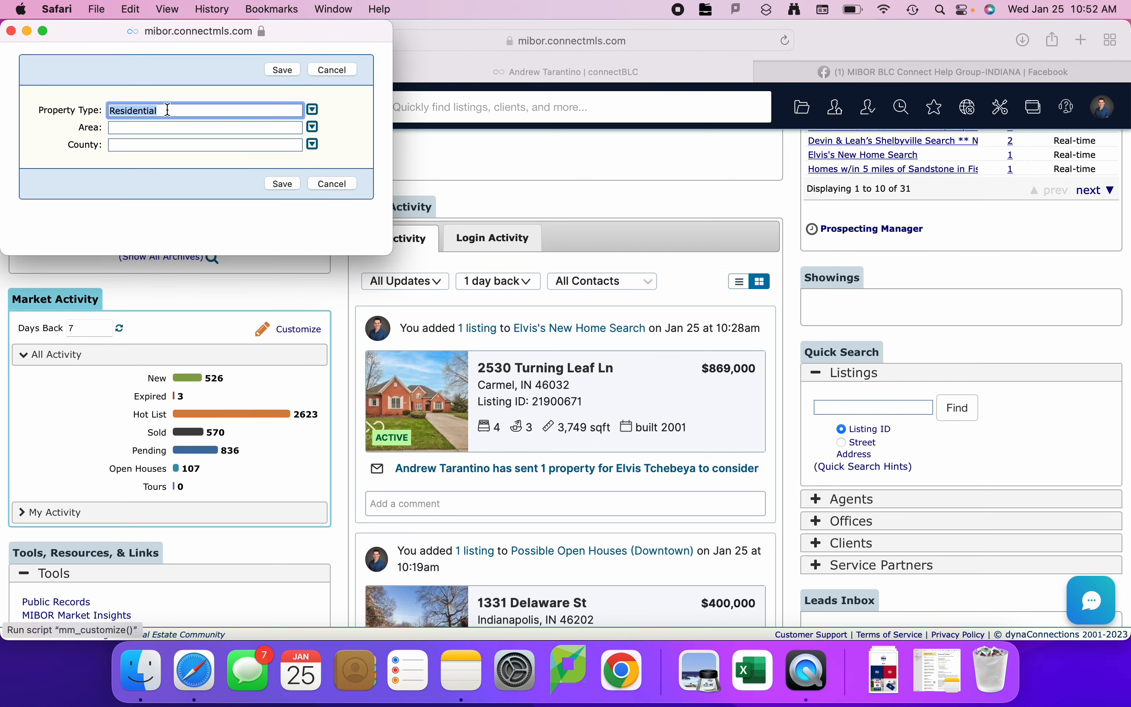
{"action": "left_click", "coordinate": [327, 135]}
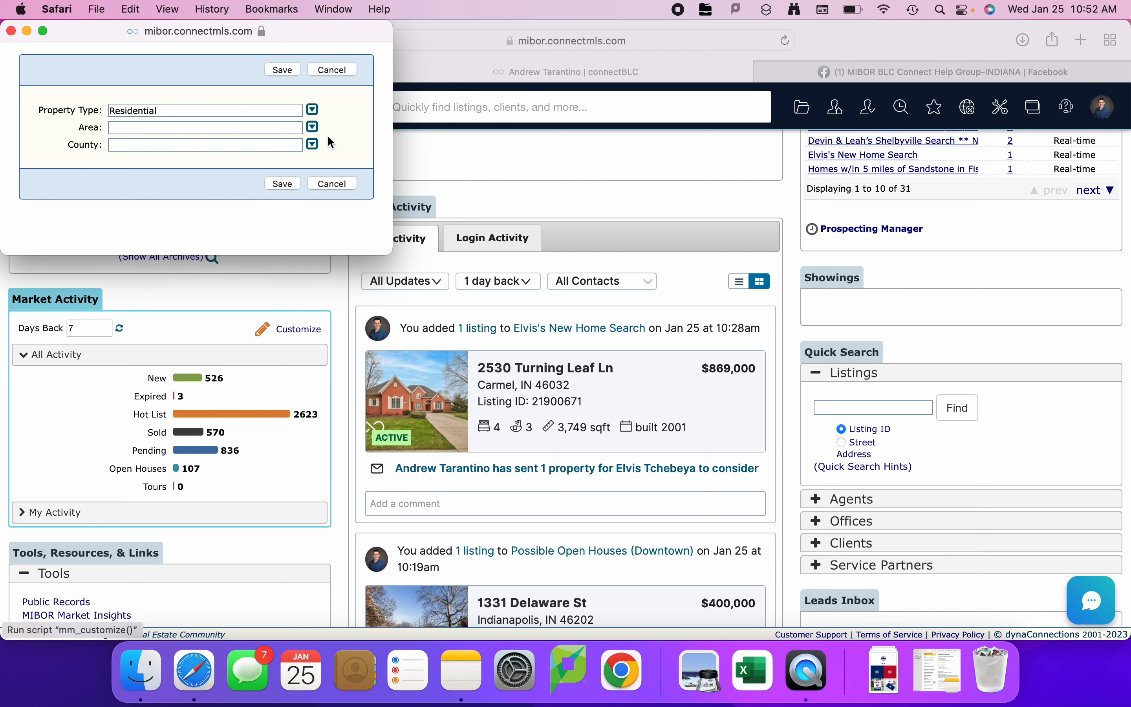
{"action": "left_click", "coordinate": [330, 182]}
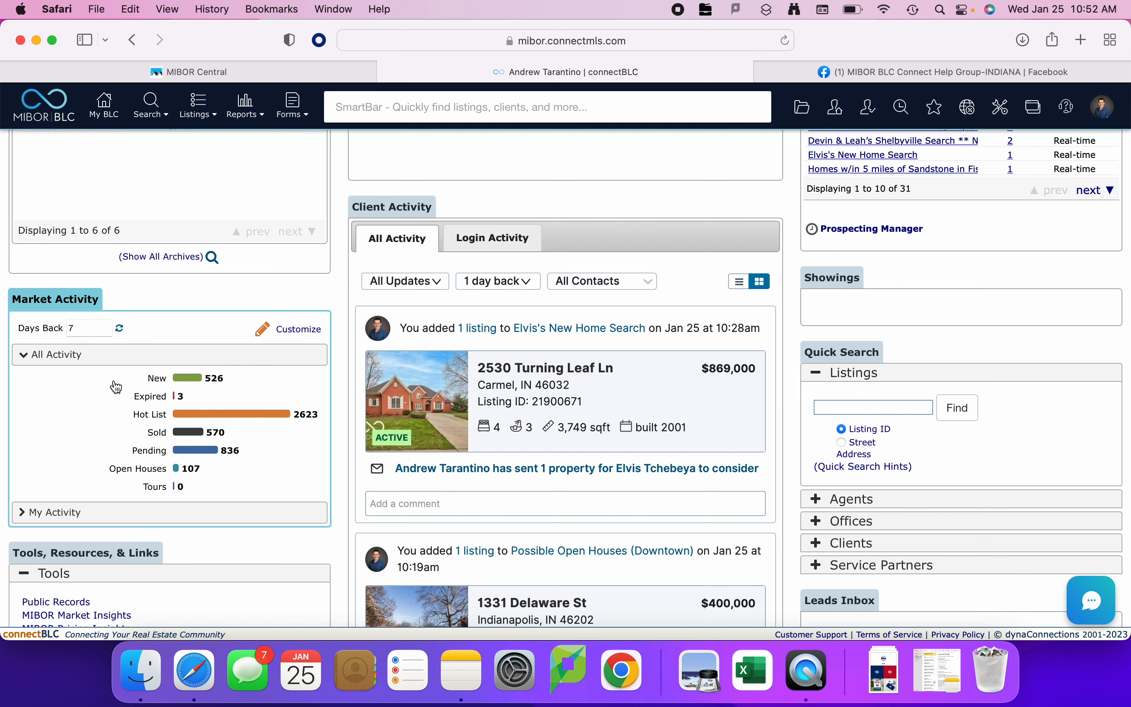
View the expired listings from Market Activity, then return to the Market Activity section of the home page
{"action": "left_click", "coordinate": [183, 401]}
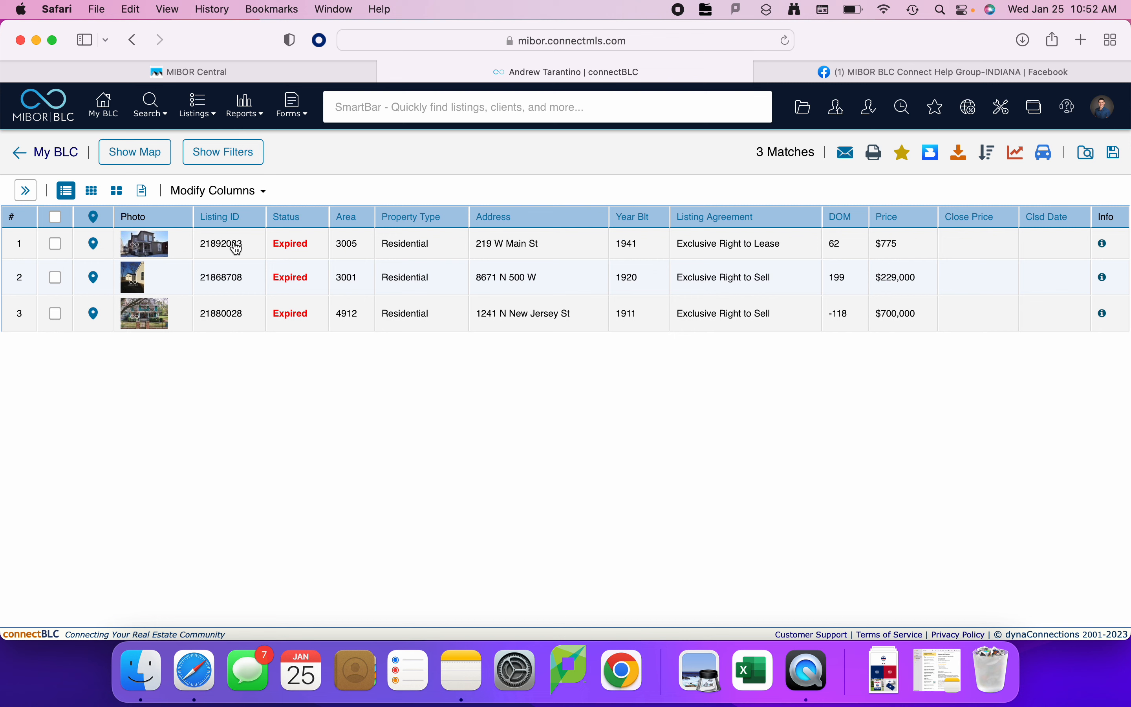
{"action": "left_click", "coordinate": [106, 108]}
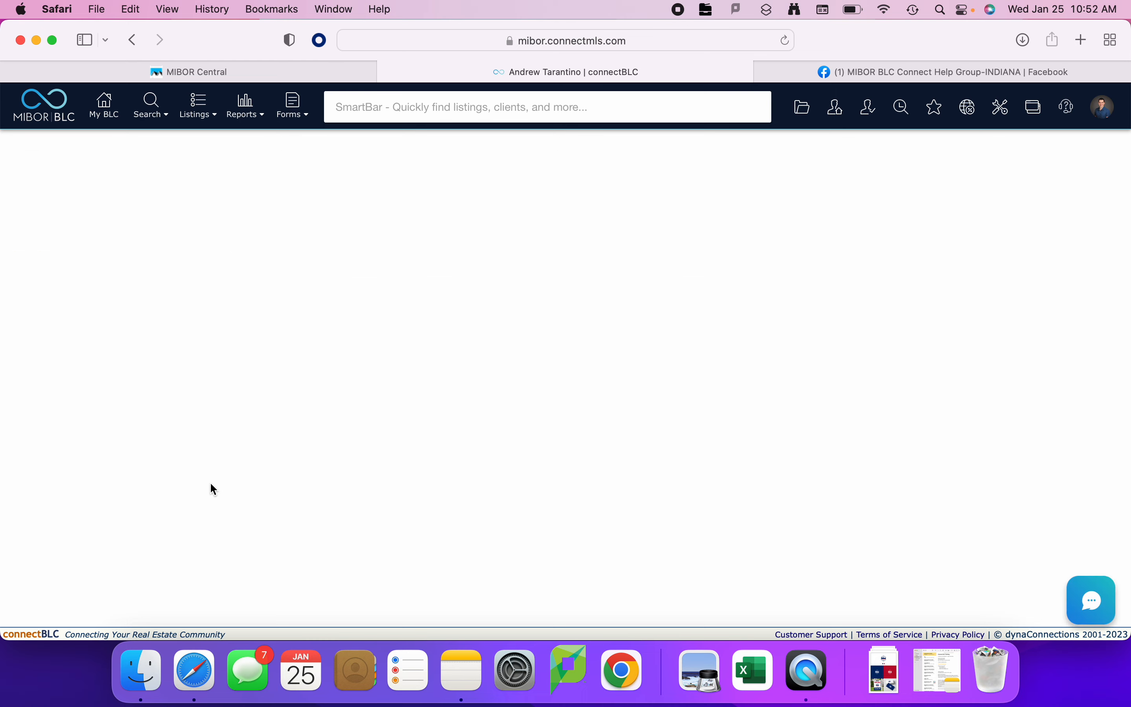
{"action": "scroll", "coordinate": [166, 511], "scroll_direction": "down", "scroll_amount": 3}
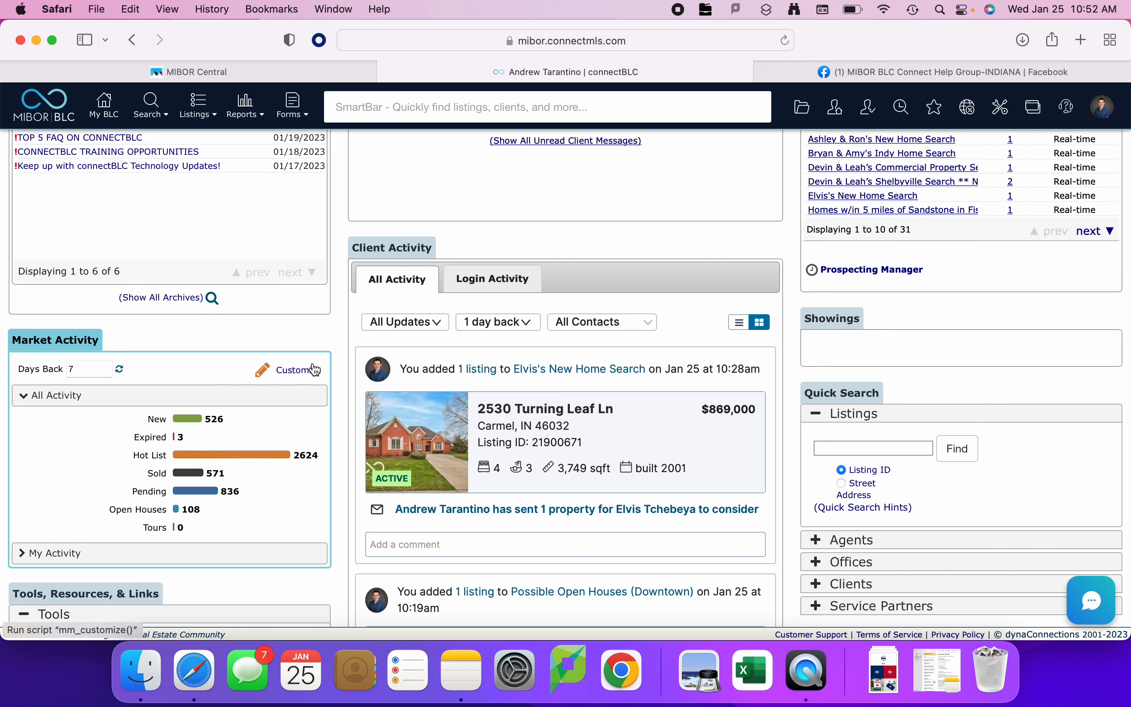
Locate the Create lead capture form option in My Defaults, then find the matching link in the home page's Leads Inbox
{"action": "left_click", "coordinate": [1106, 111]}
{"action": "left_click", "coordinate": [998, 465]}
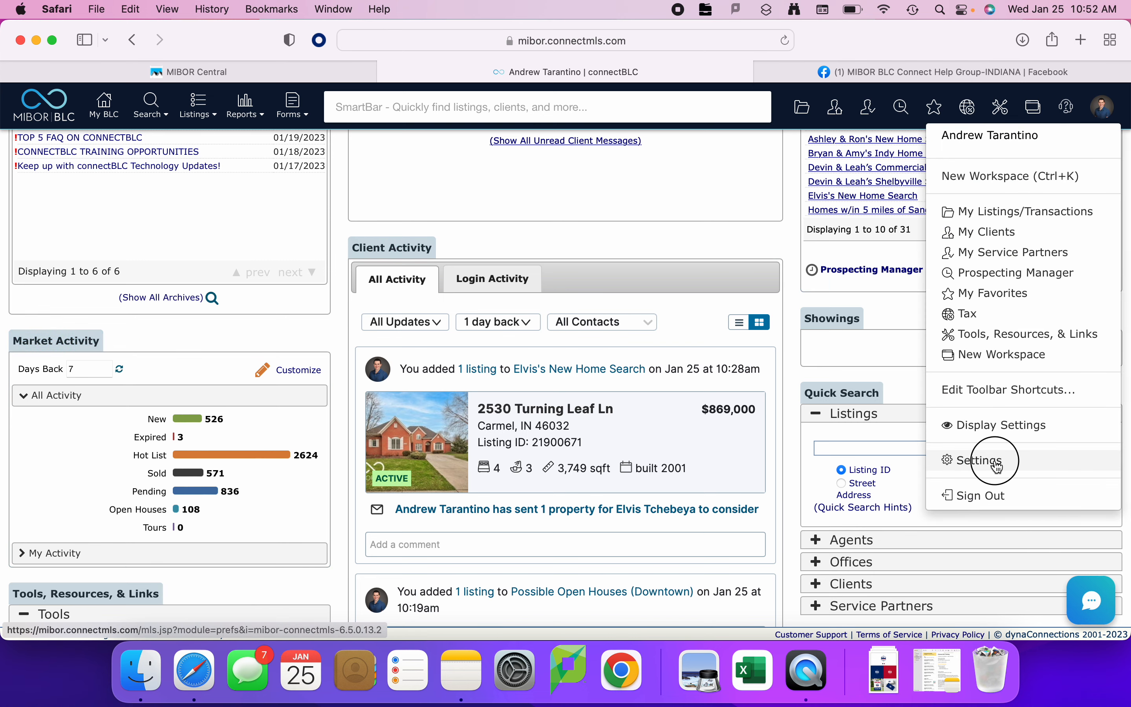
{"action": "scroll", "coordinate": [415, 474], "scroll_direction": "down", "scroll_amount": 10}
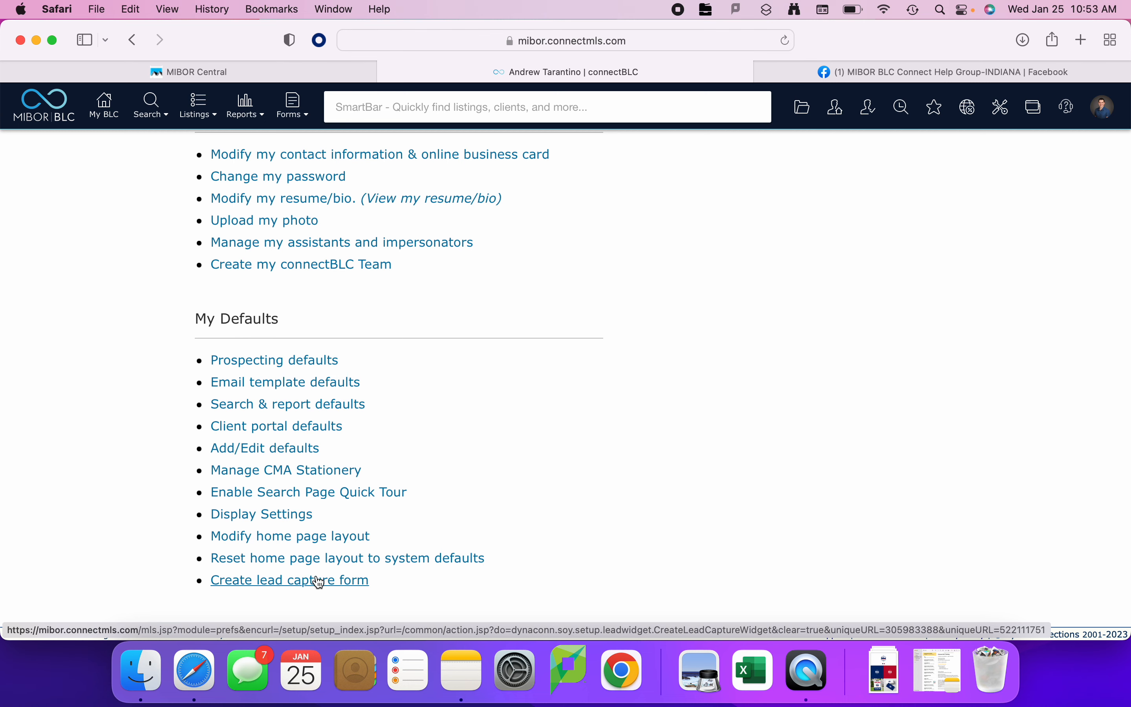
{"action": "left_click", "coordinate": [107, 110]}
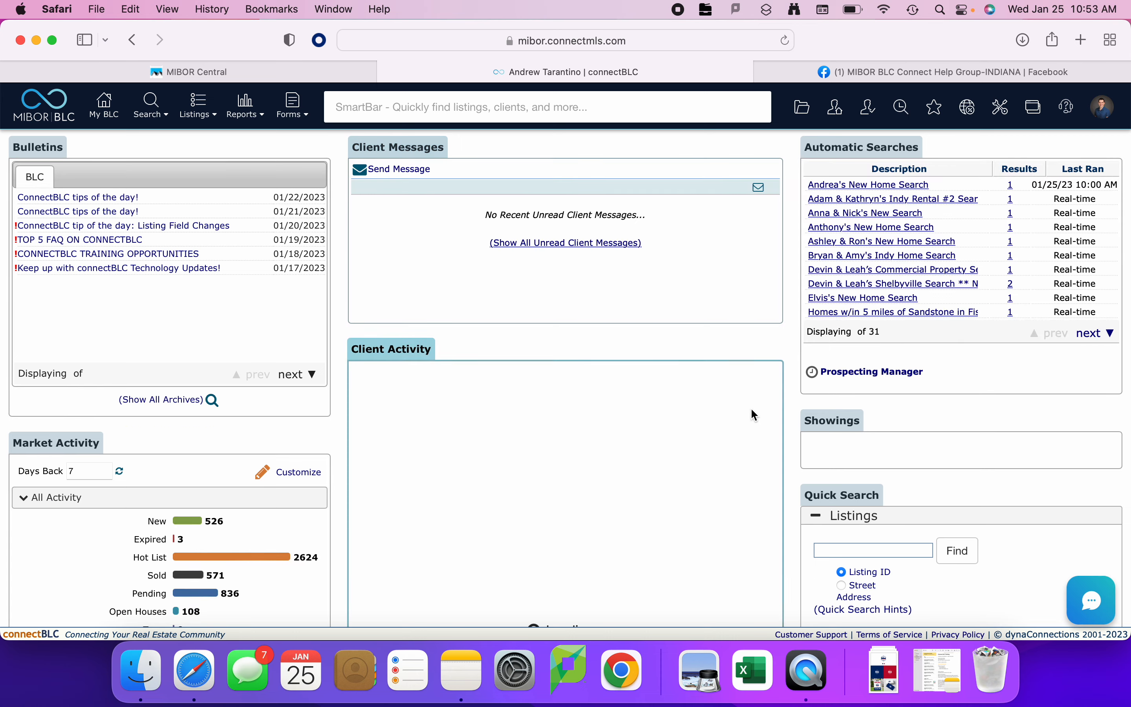
{"action": "scroll", "coordinate": [750, 409], "scroll_direction": "down", "scroll_amount": 10}
{"action": "scroll", "coordinate": [753, 414], "scroll_direction": "up", "scroll_amount": 3}
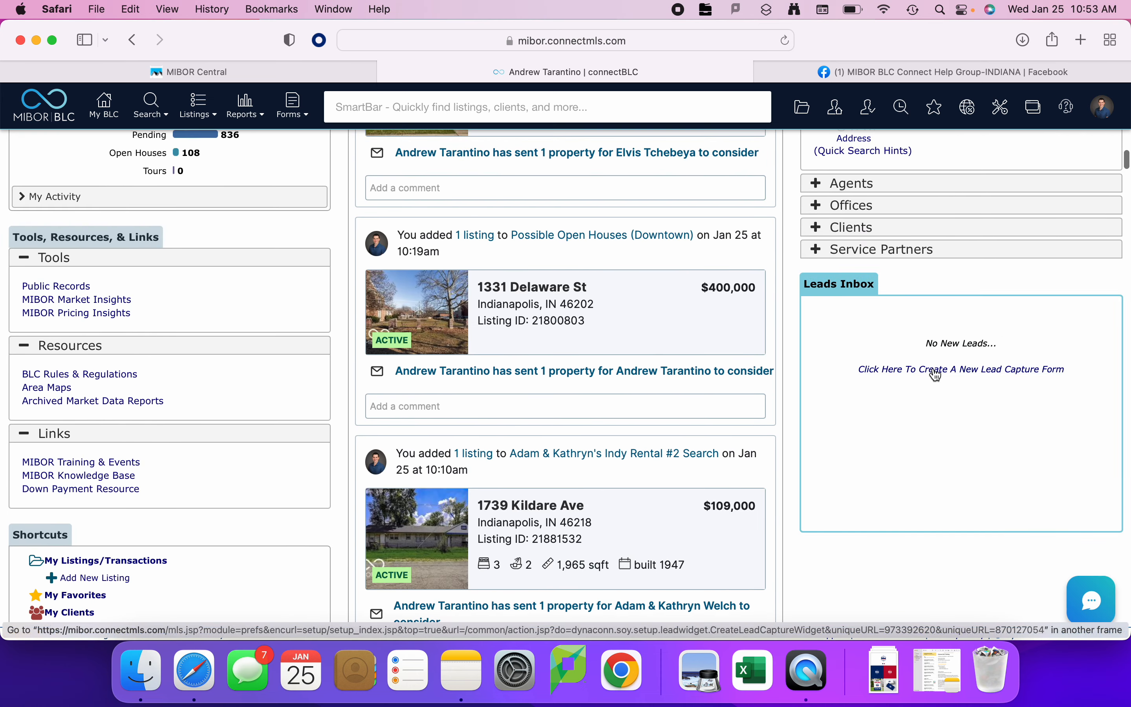
Open the lead capture form setup from the Leads Inbox and add Spouse Name, Secondary Email, Office Phone and Address to the Advanced Form
{"action": "left_click", "coordinate": [969, 377]}
{"action": "left_click", "coordinate": [971, 374]}
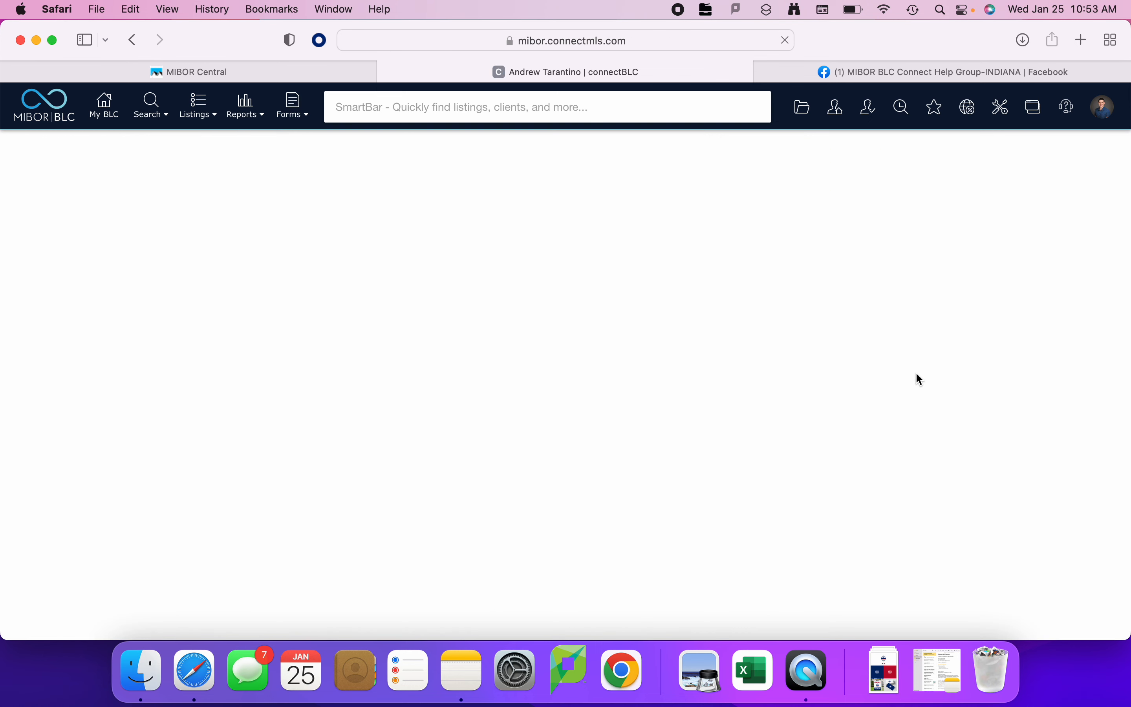
{"action": "scroll", "coordinate": [218, 421], "scroll_direction": "down", "scroll_amount": 5}
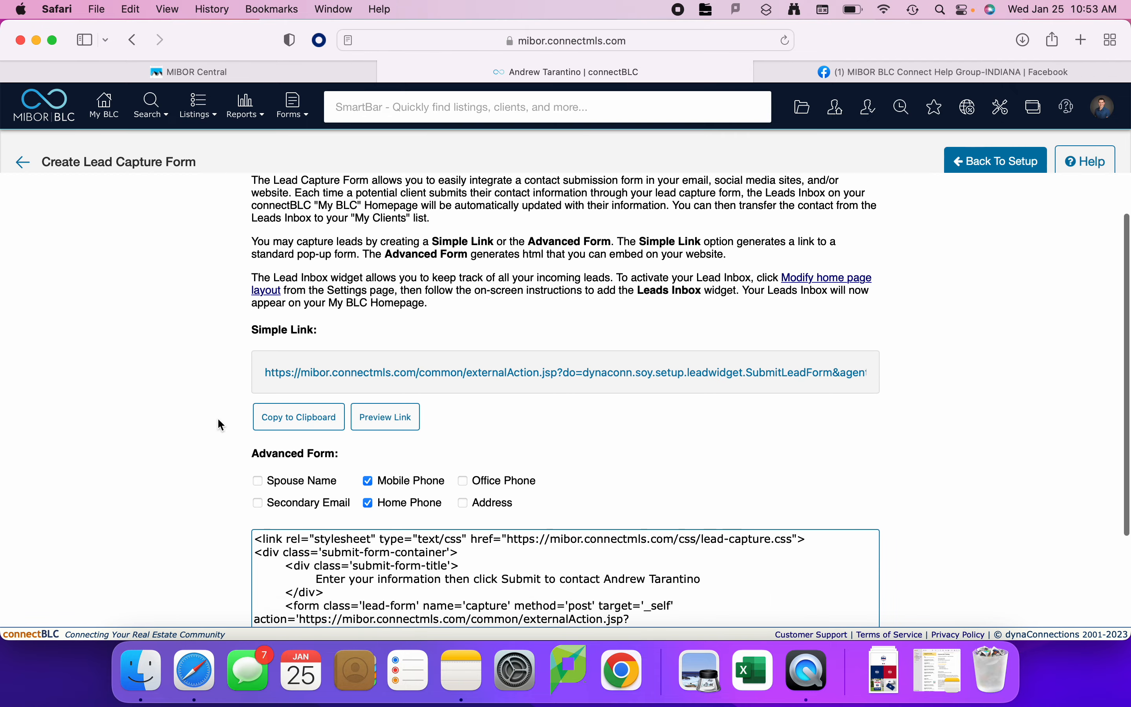
{"action": "left_click", "coordinate": [257, 415]}
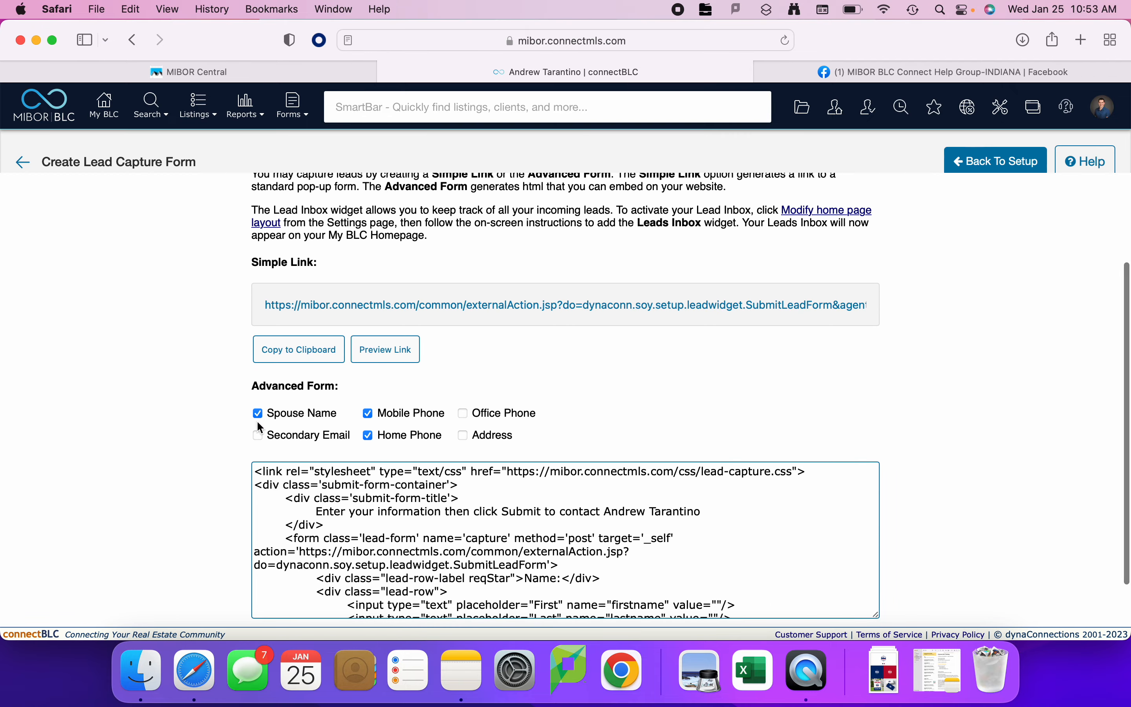
{"action": "left_click", "coordinate": [259, 438]}
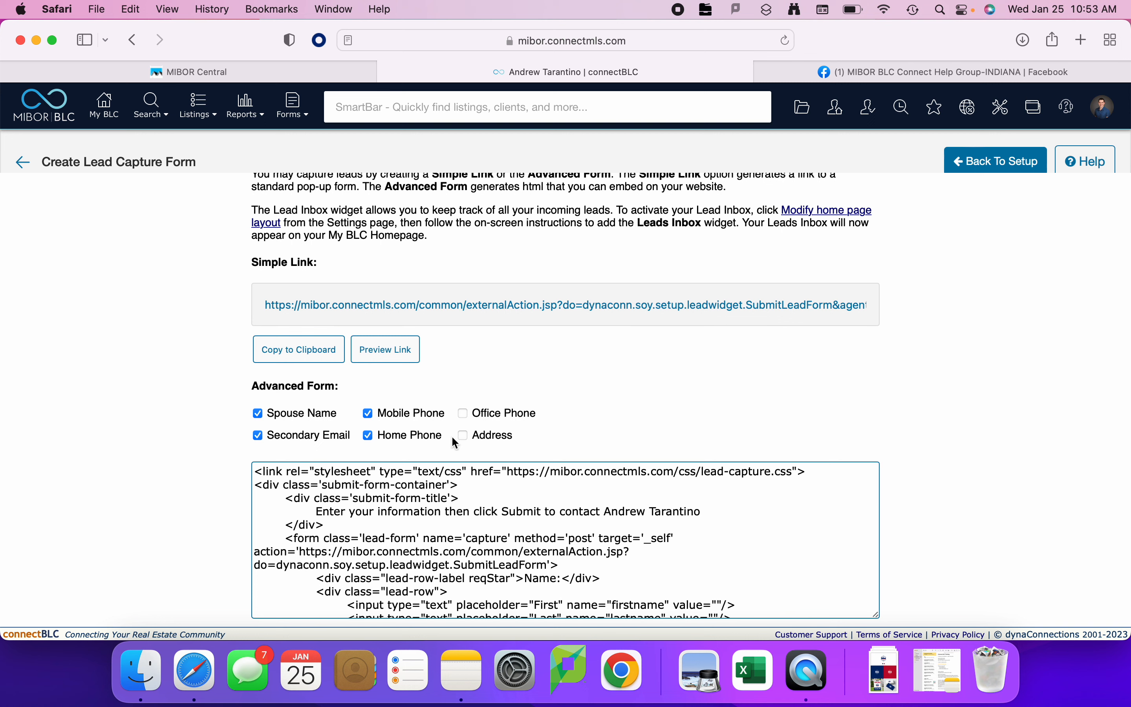
{"action": "left_click", "coordinate": [467, 436]}
{"action": "scroll", "coordinate": [151, 395], "scroll_direction": "down", "scroll_amount": 3}
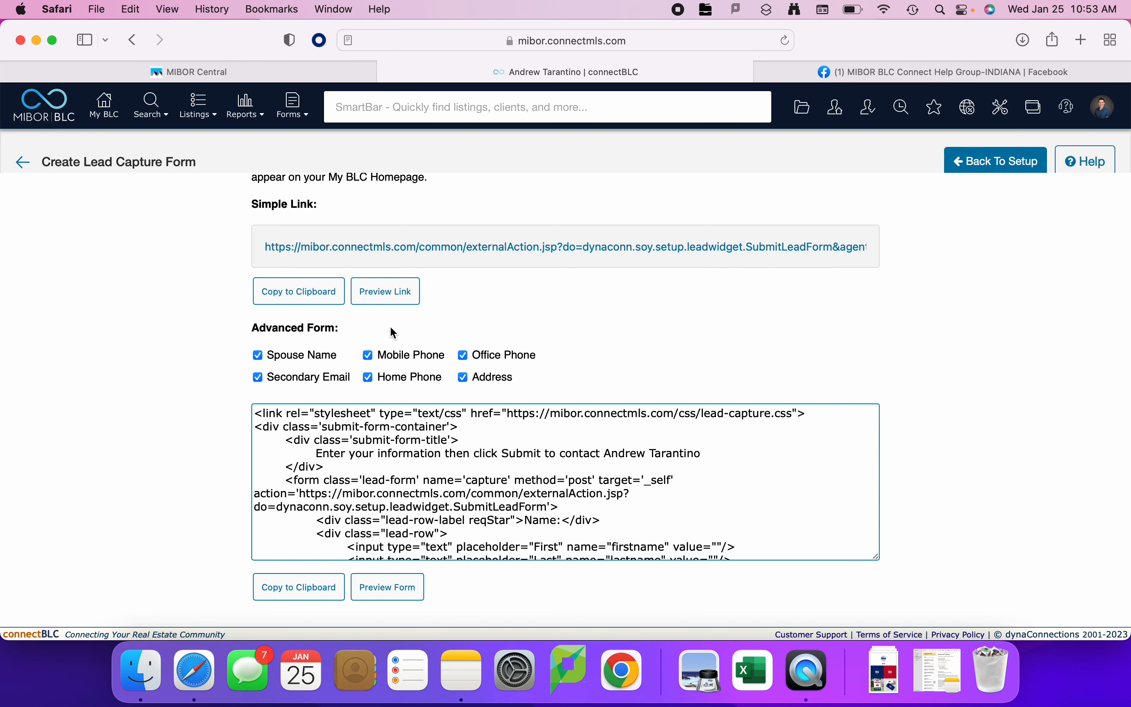
Preview the Simple Link form and examine its heading and its name, email and phone fields
{"action": "scroll", "coordinate": [390, 327], "scroll_direction": "up", "scroll_amount": 3}
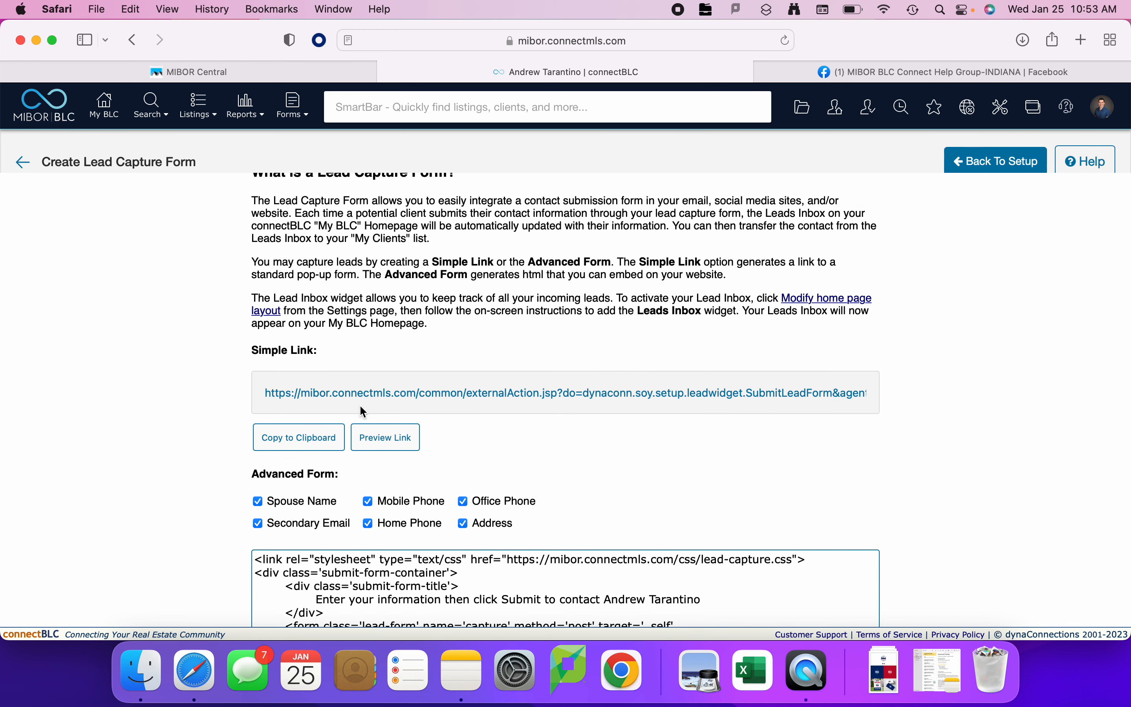
{"action": "left_click", "coordinate": [402, 437]}
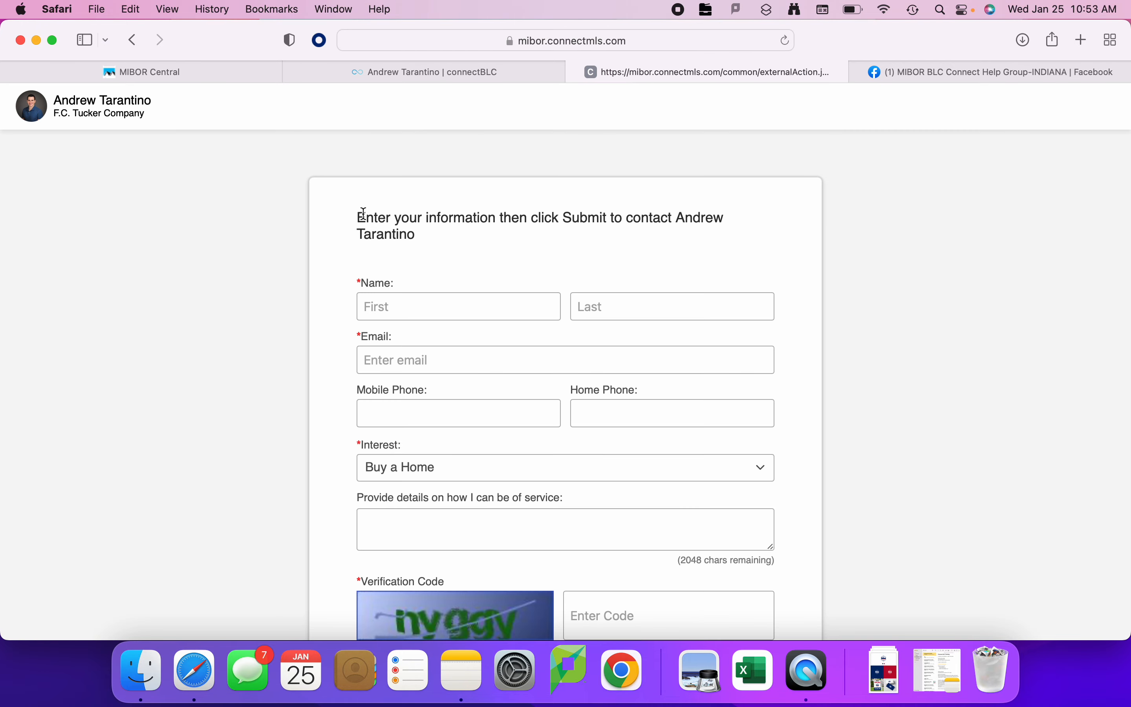
{"action": "left_click_drag", "start_coordinate": [364, 214], "coordinate": [412, 236]}
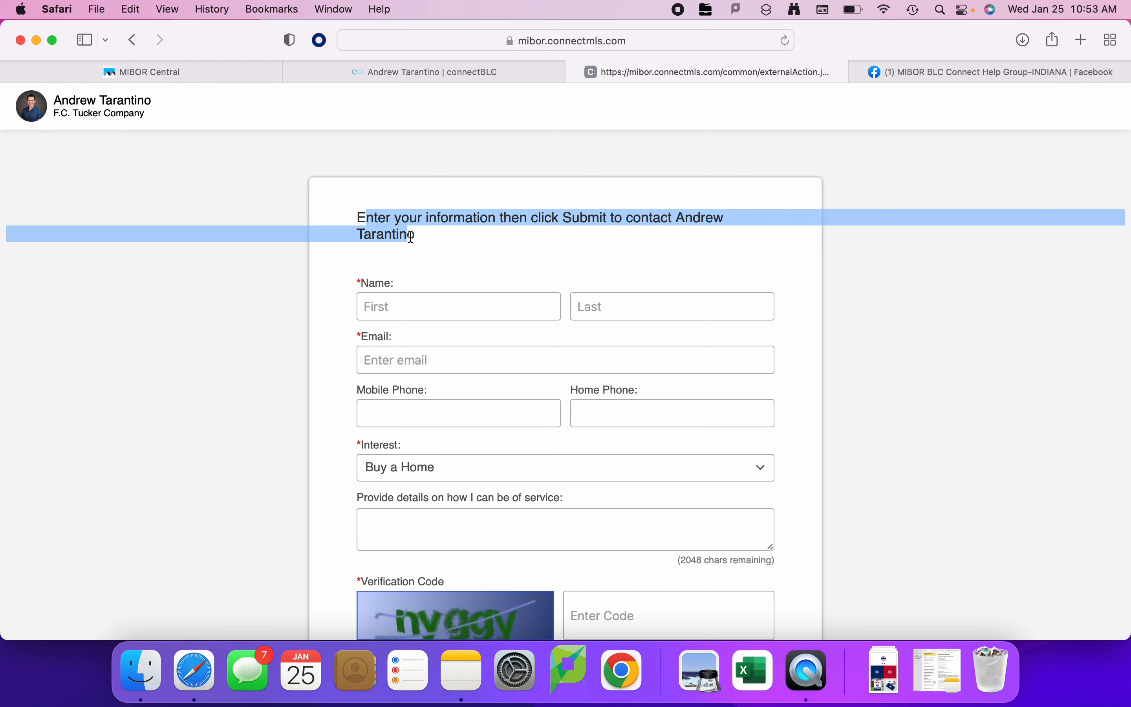
{"action": "left_click", "coordinate": [436, 244]}
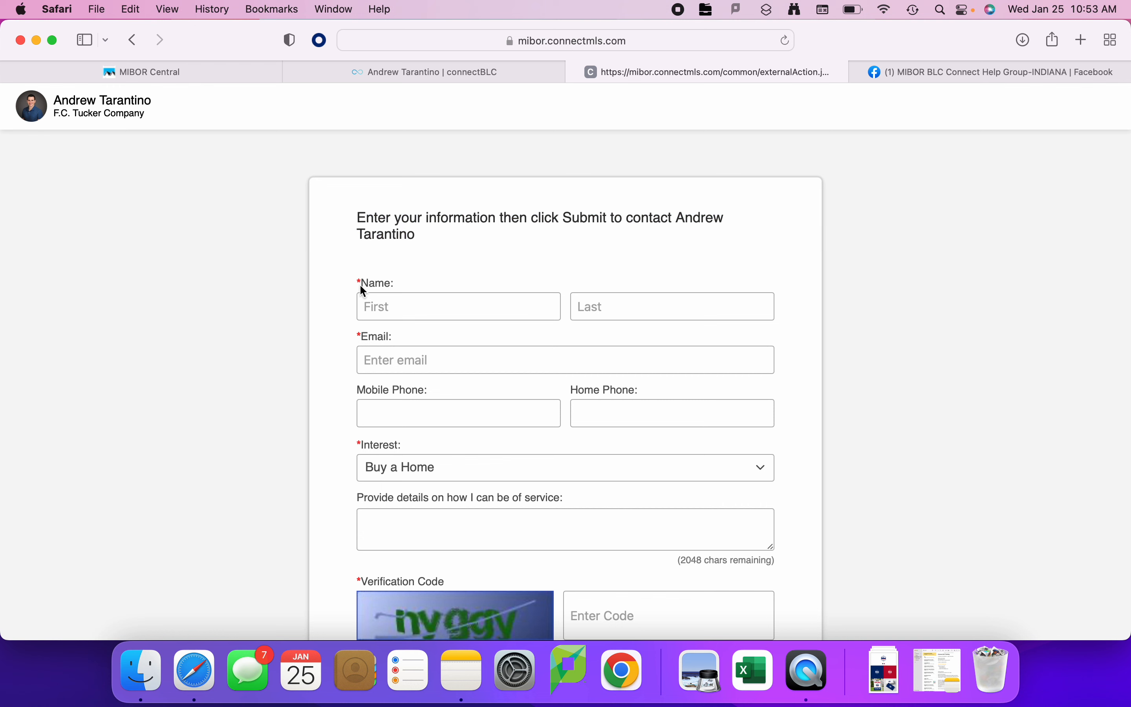
{"action": "left_click_drag", "start_coordinate": [360, 283], "coordinate": [405, 281]}
{"action": "left_click_drag", "start_coordinate": [365, 333], "coordinate": [399, 337]}
{"action": "mouse_move", "coordinate": [357, 395]}
{"action": "left_mouse_down"}
{"action": "mouse_move", "coordinate": [430, 390]}
{"action": "mouse_move", "coordinate": [354, 390]}
{"action": "left_mouse_up"}
{"action": "left_click", "coordinate": [430, 391]}
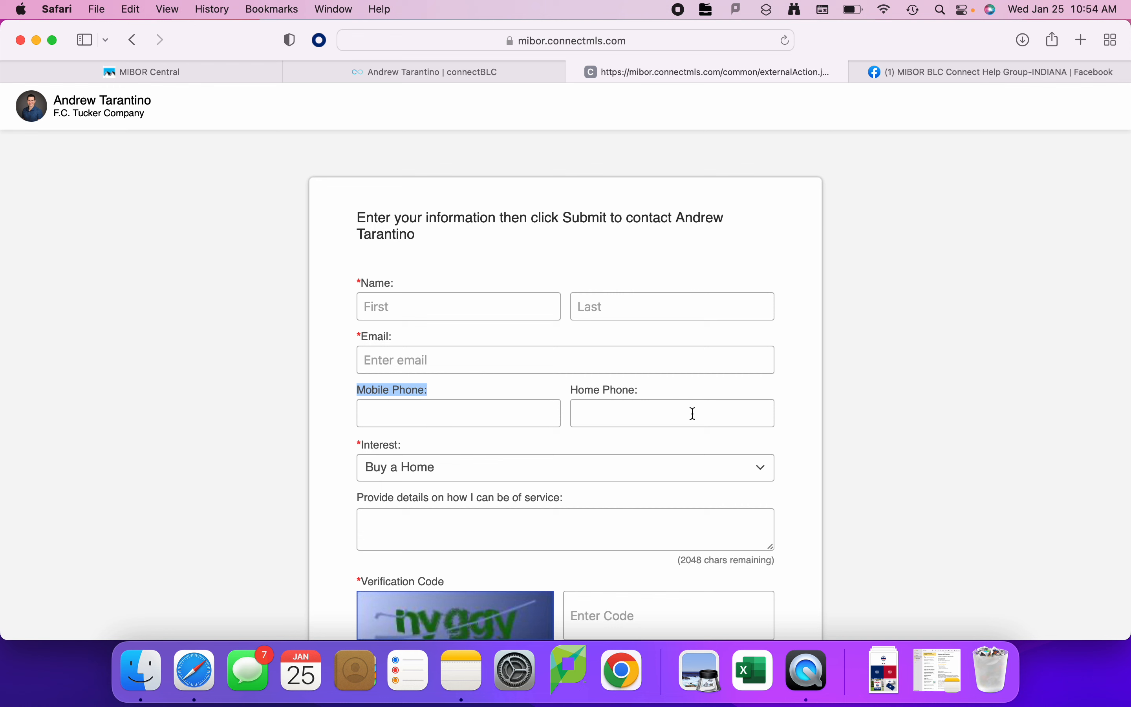
Review the Interest choices, service details and verification fields of the Simple Link form, then close the preview
{"action": "left_click", "coordinate": [422, 470]}
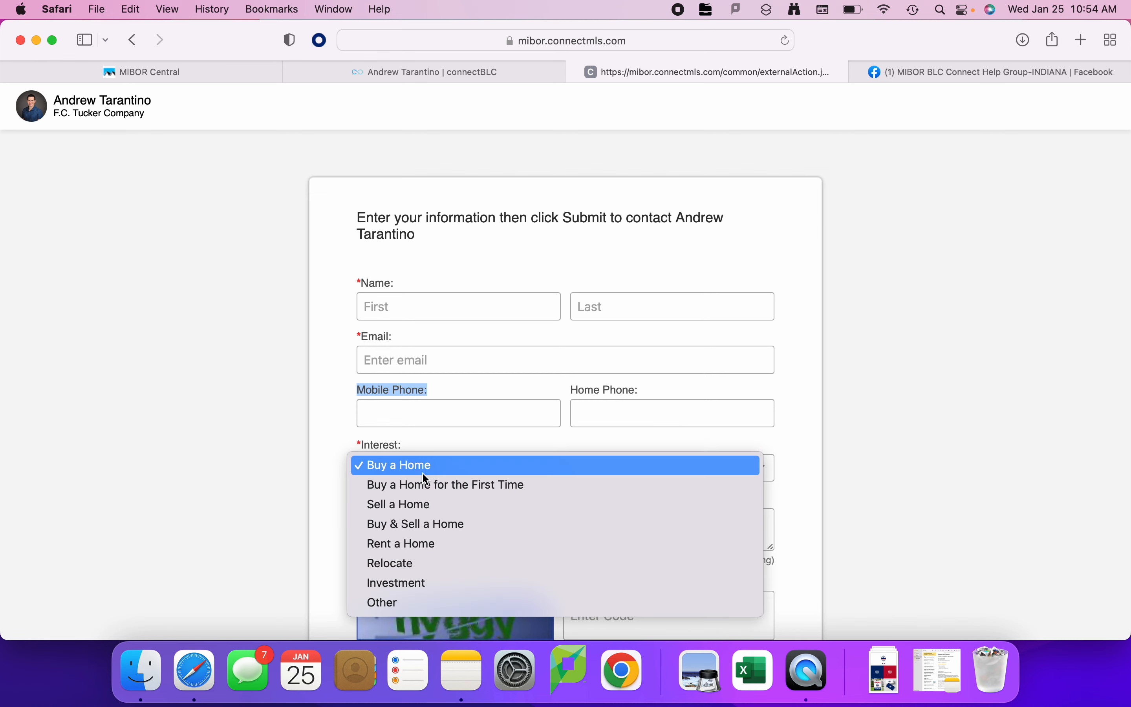
{"action": "left_click", "coordinate": [297, 518]}
{"action": "scroll", "coordinate": [297, 518], "scroll_direction": "down", "scroll_amount": 3}
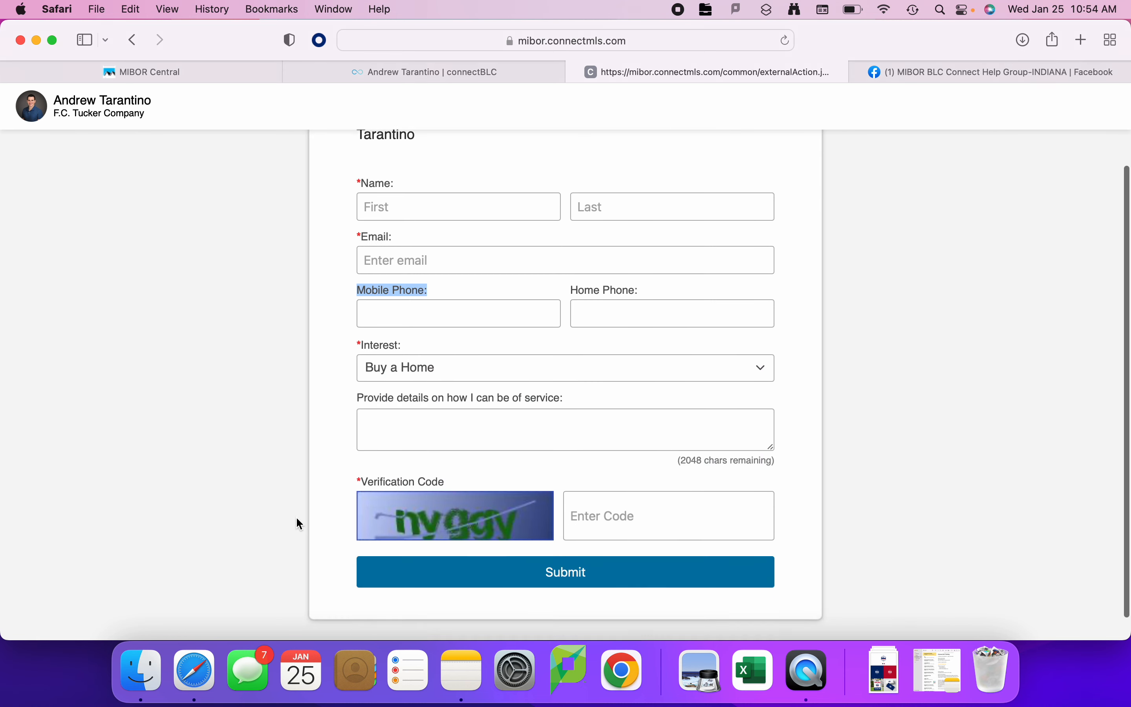
{"action": "left_click", "coordinate": [461, 411]}
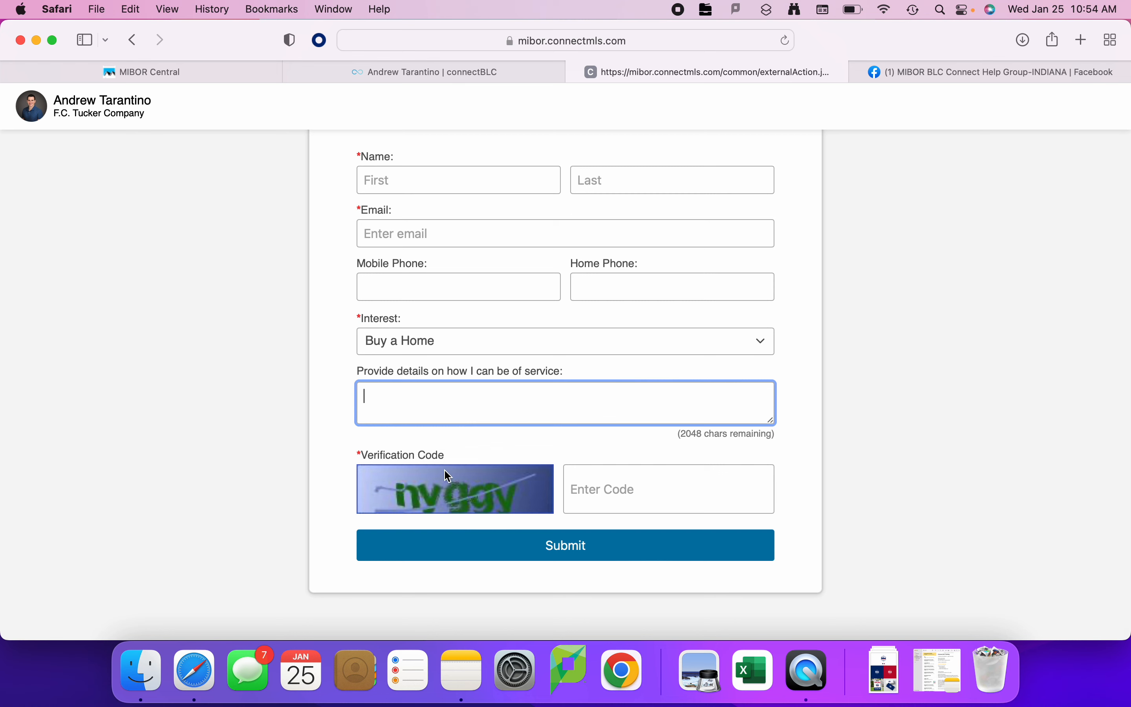
{"action": "scroll", "coordinate": [451, 499], "scroll_direction": "up", "scroll_amount": 3}
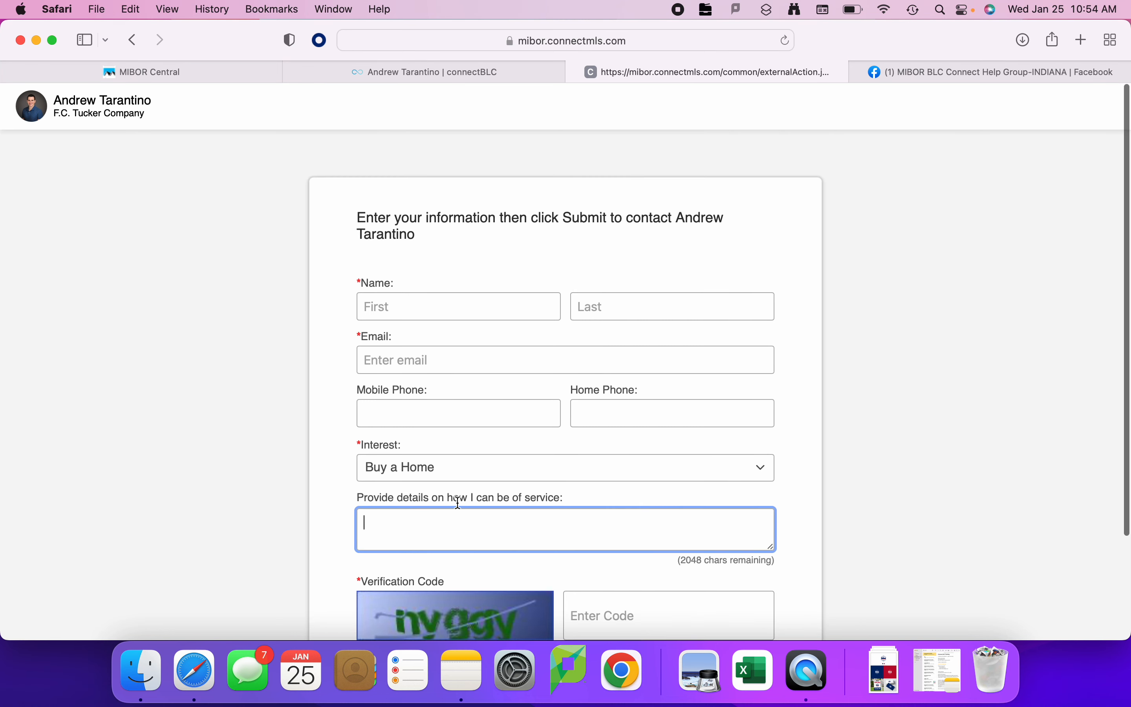
{"action": "scroll", "coordinate": [472, 479], "scroll_direction": "down", "scroll_amount": 3}
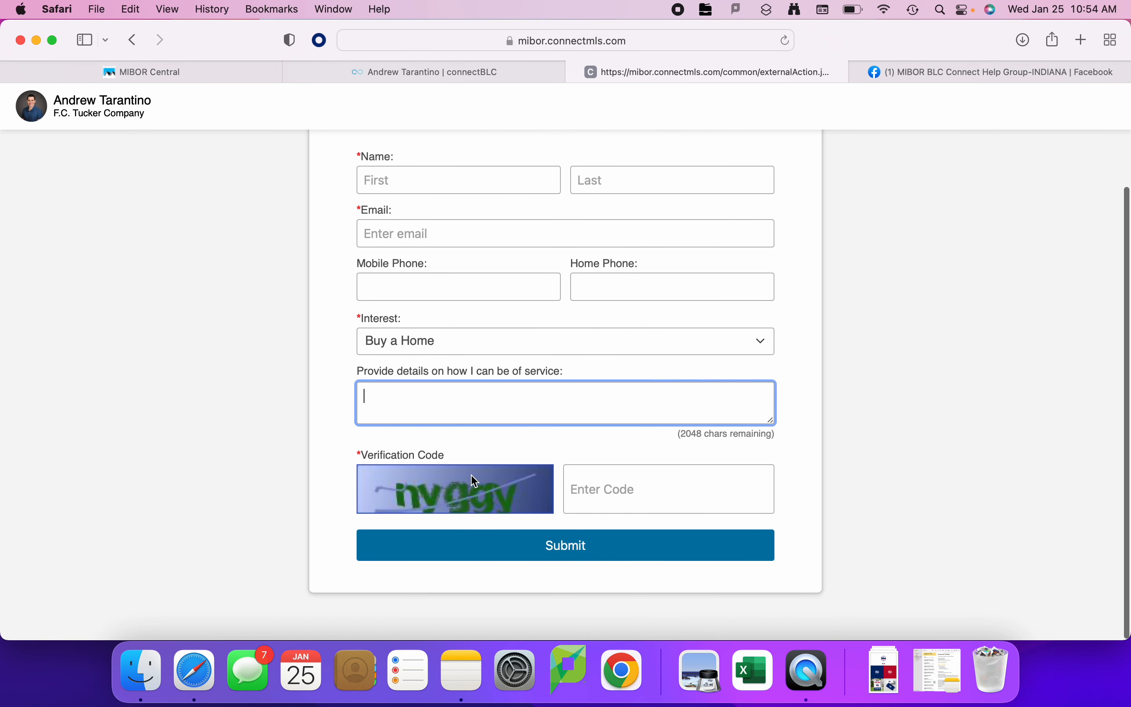
{"action": "left_click", "coordinate": [826, 463]}
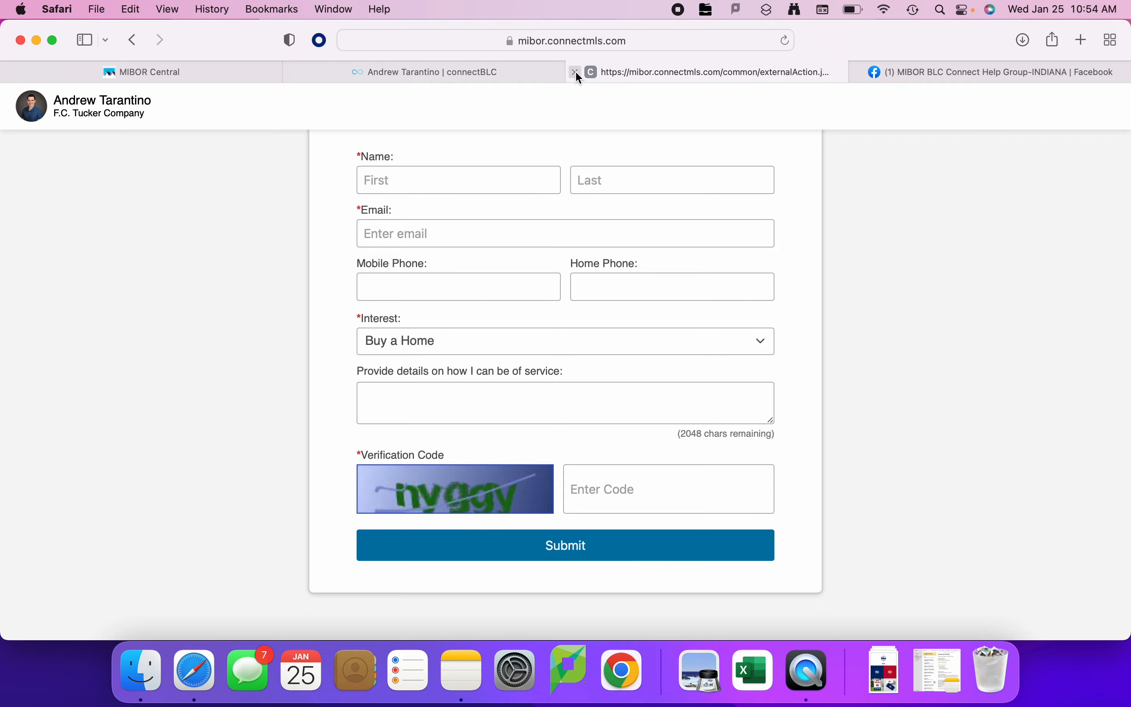
{"action": "left_click", "coordinate": [576, 72]}
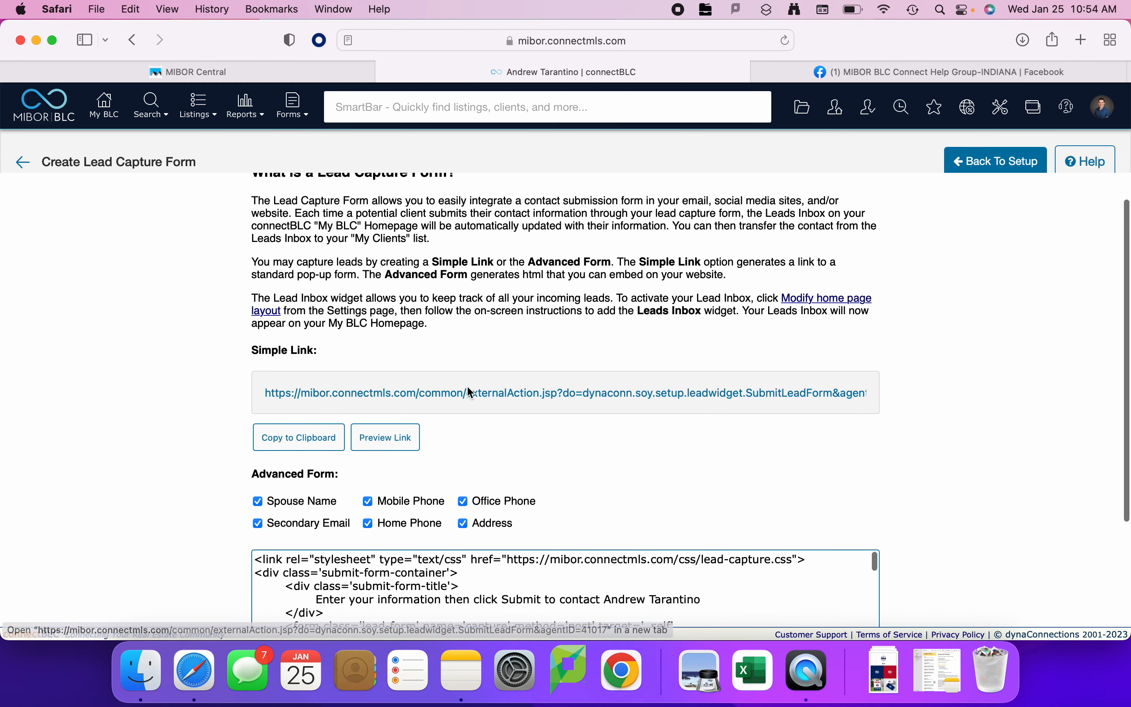
Compare the Simple Link and Advanced Form sections on the Create Lead Capture Form page
{"action": "scroll", "coordinate": [573, 309], "scroll_direction": "up", "scroll_amount": 1}
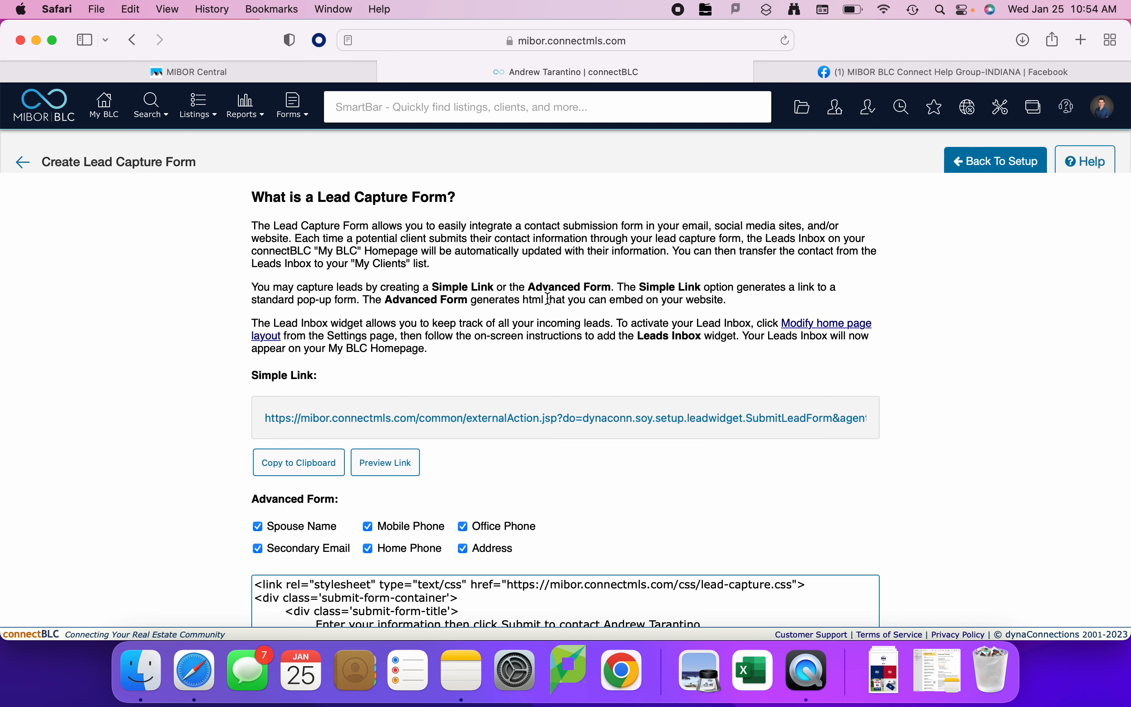
{"action": "scroll", "coordinate": [552, 289], "scroll_direction": "down", "scroll_amount": 7}
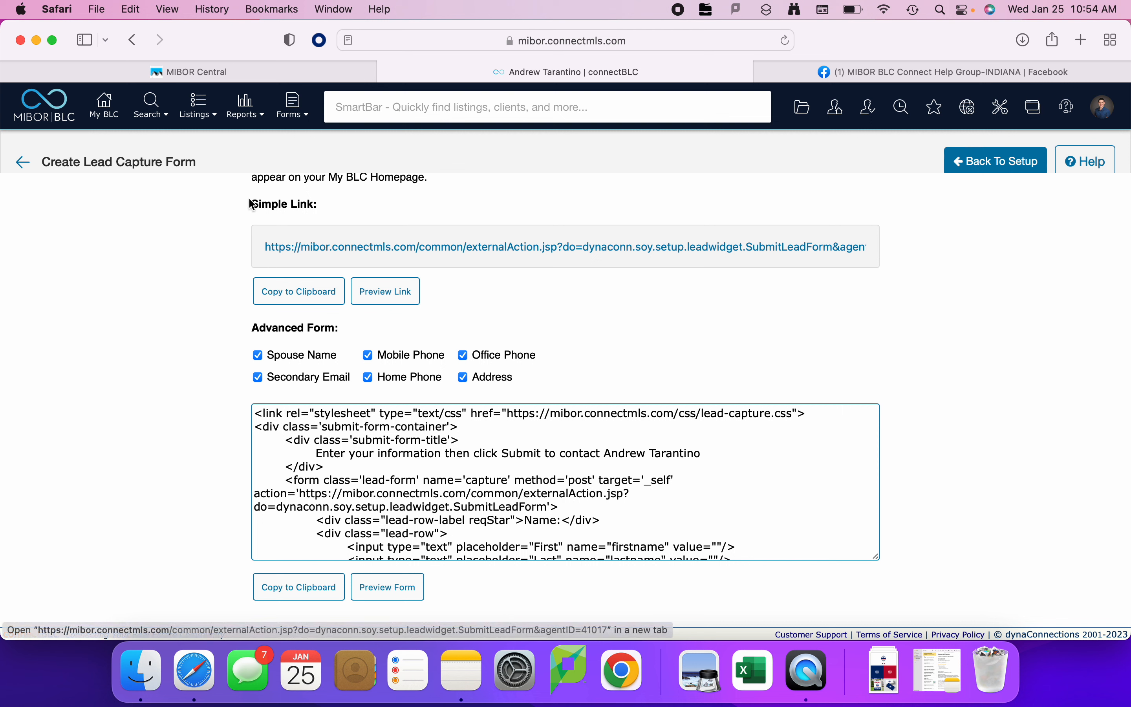
{"action": "left_click_drag", "start_coordinate": [259, 206], "coordinate": [320, 207]}
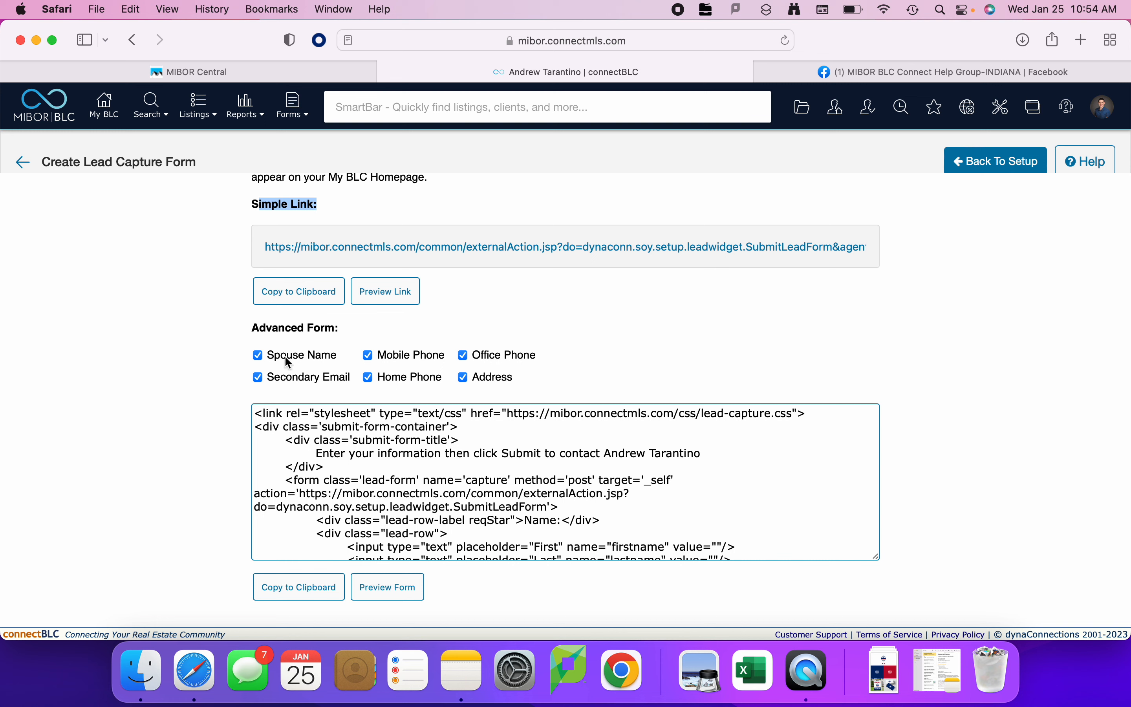
{"action": "left_click_drag", "start_coordinate": [258, 330], "coordinate": [336, 341]}
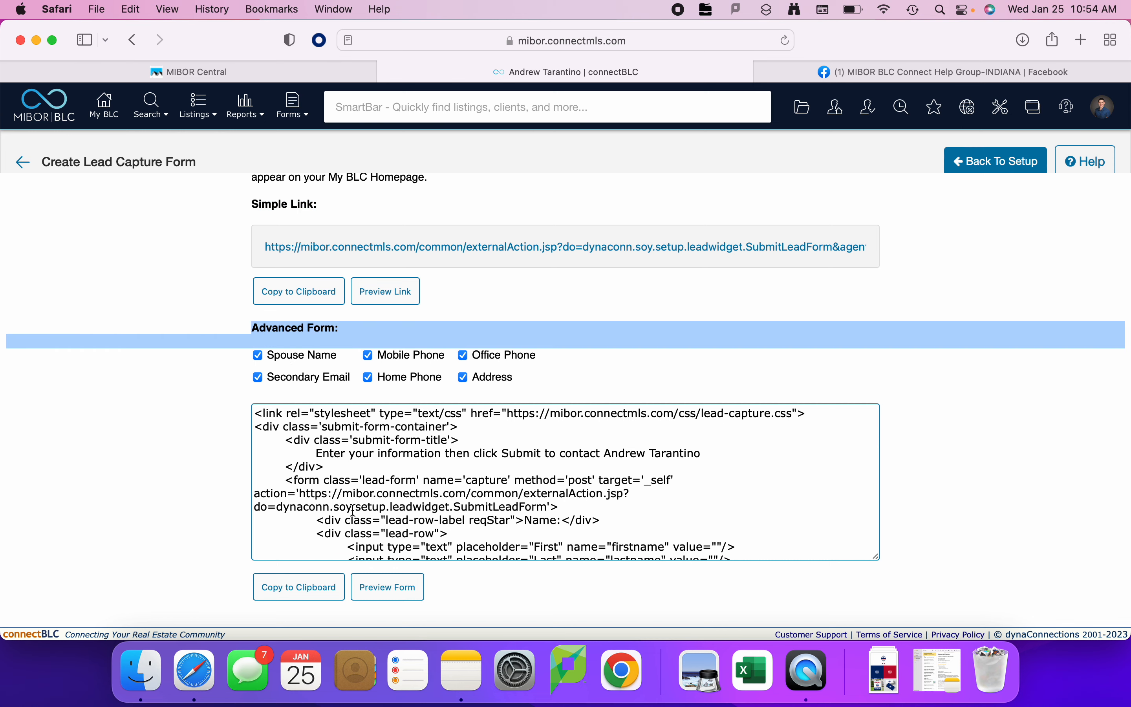
Preview the Advanced Form, look through its additional contact and address fields, then close the preview
{"action": "left_click", "coordinate": [388, 590]}
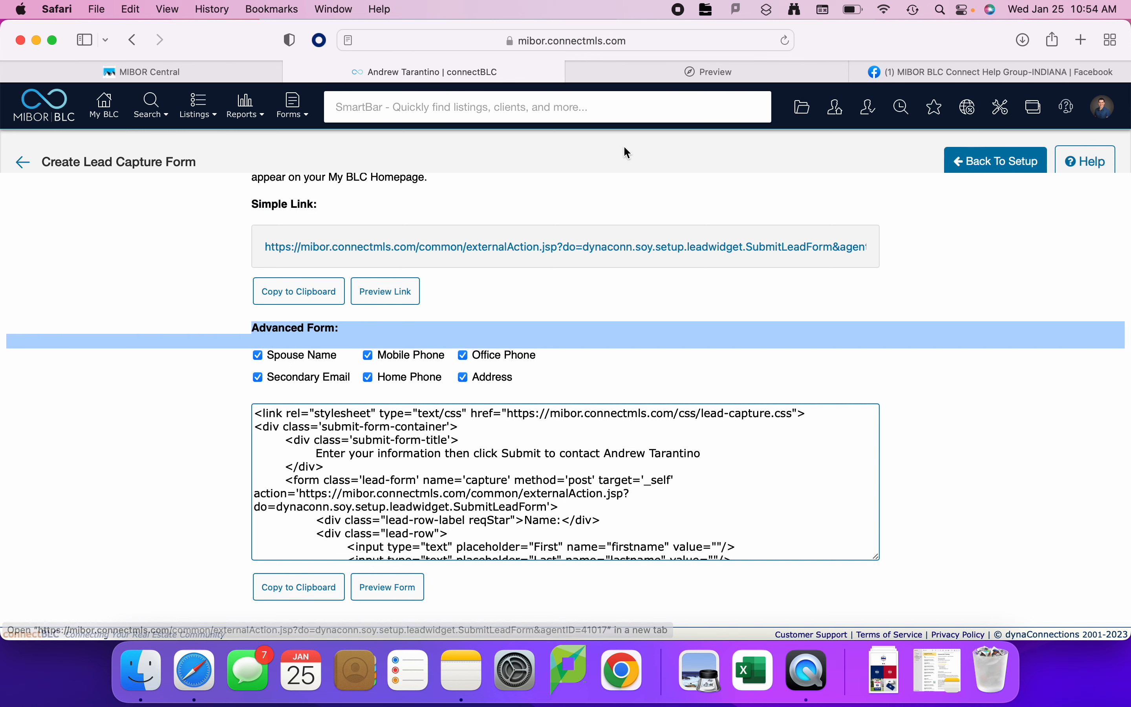
{"action": "left_click", "coordinate": [713, 71]}
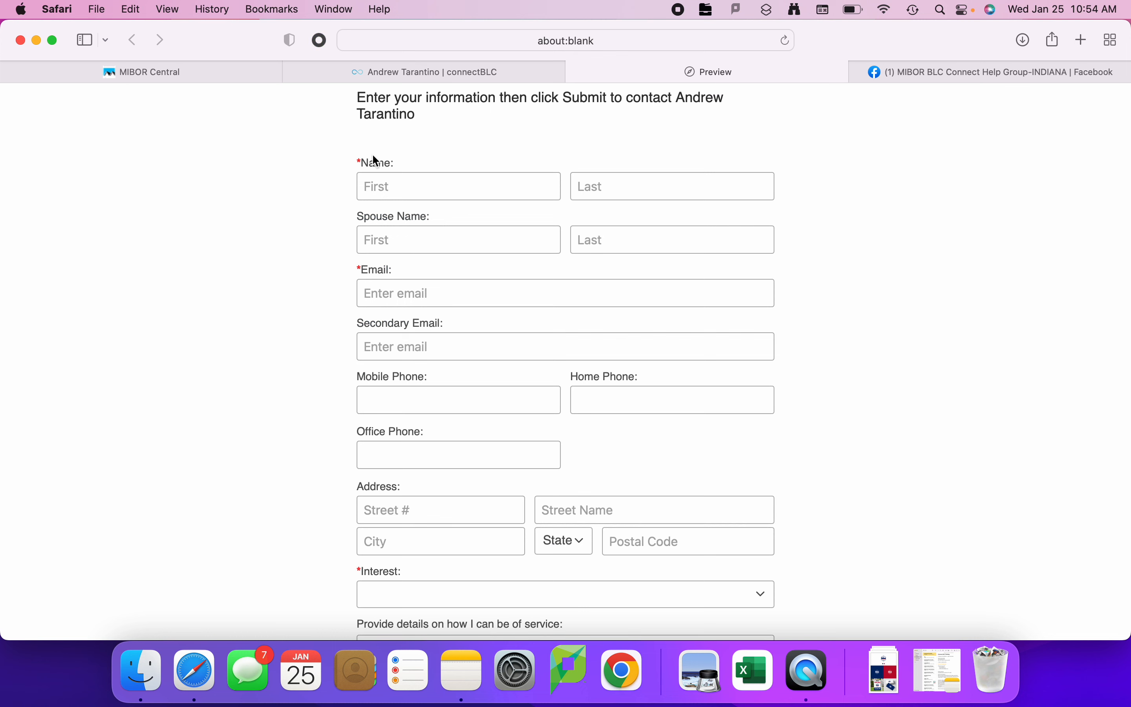
{"action": "scroll", "coordinate": [379, 253], "scroll_direction": "down", "scroll_amount": 1}
{"action": "scroll", "coordinate": [379, 253], "scroll_direction": "down", "scroll_amount": 5}
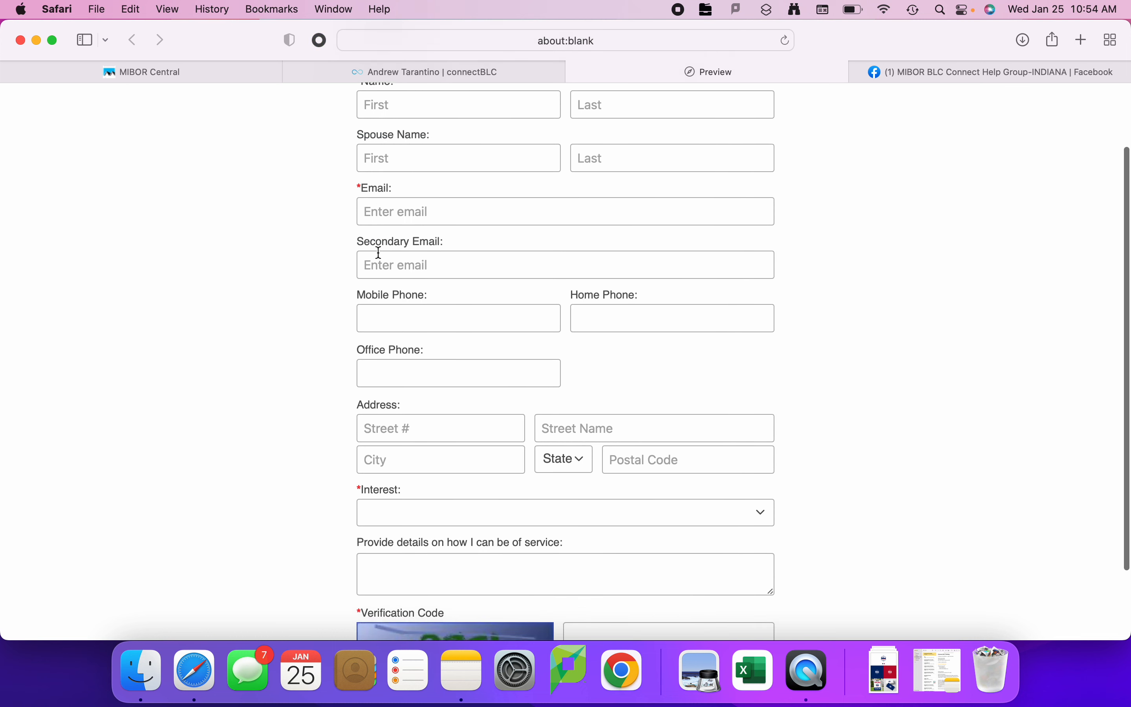
{"action": "scroll", "coordinate": [382, 257], "scroll_direction": "up", "scroll_amount": 5}
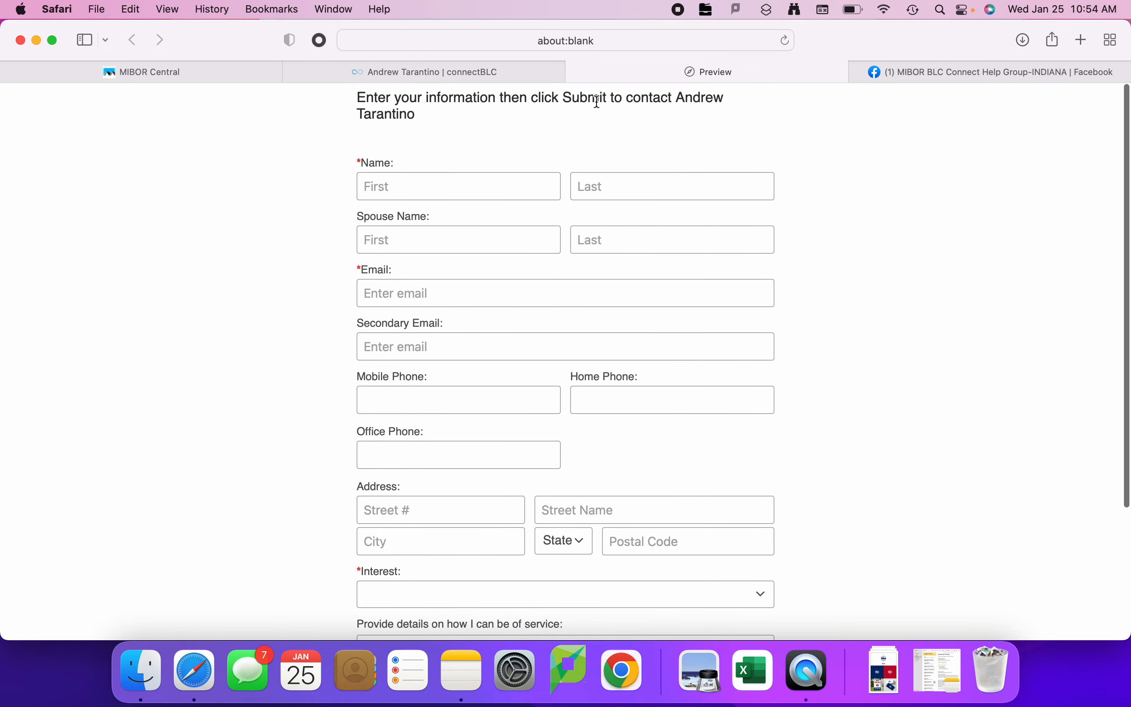
{"action": "left_click", "coordinate": [577, 73]}
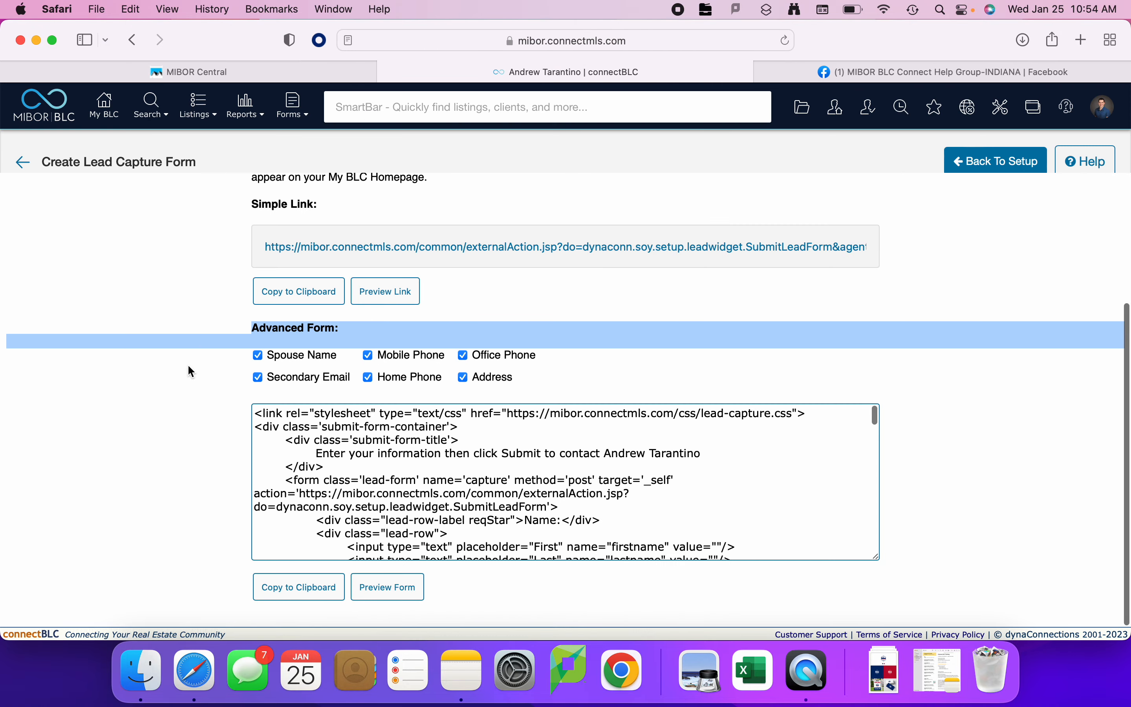
Return to the My BLC home page and check the Leads Inbox for new leads
{"action": "scroll", "coordinate": [169, 439], "scroll_direction": "up", "scroll_amount": 5}
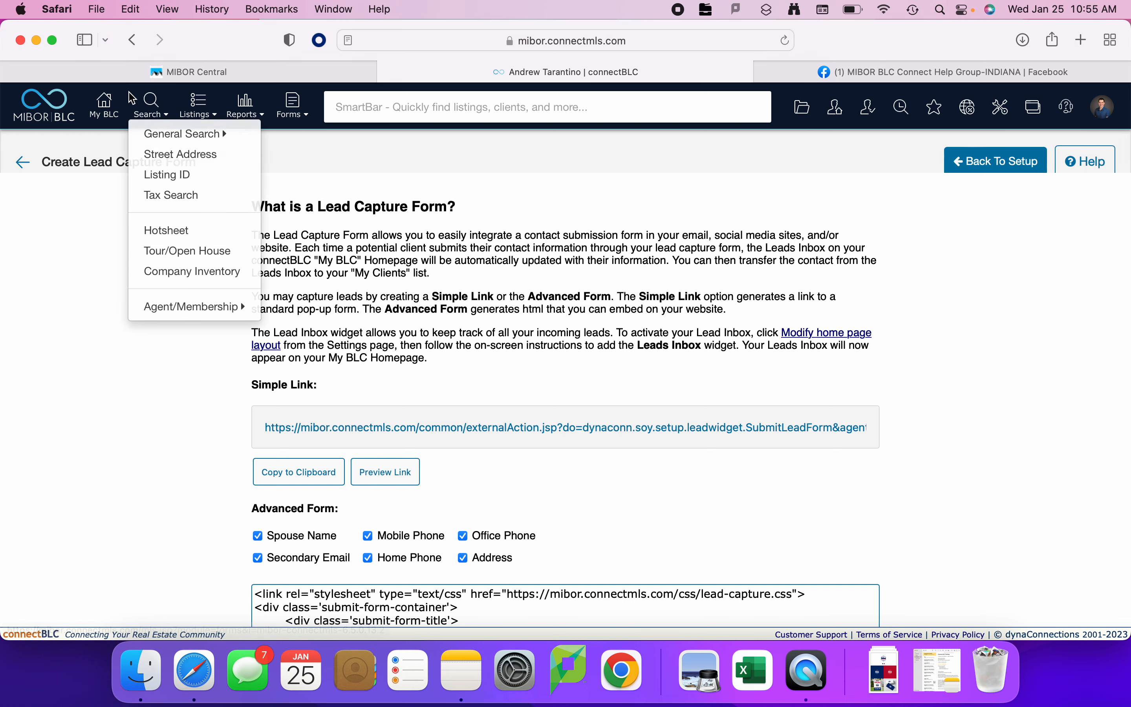
{"action": "left_click", "coordinate": [104, 101]}
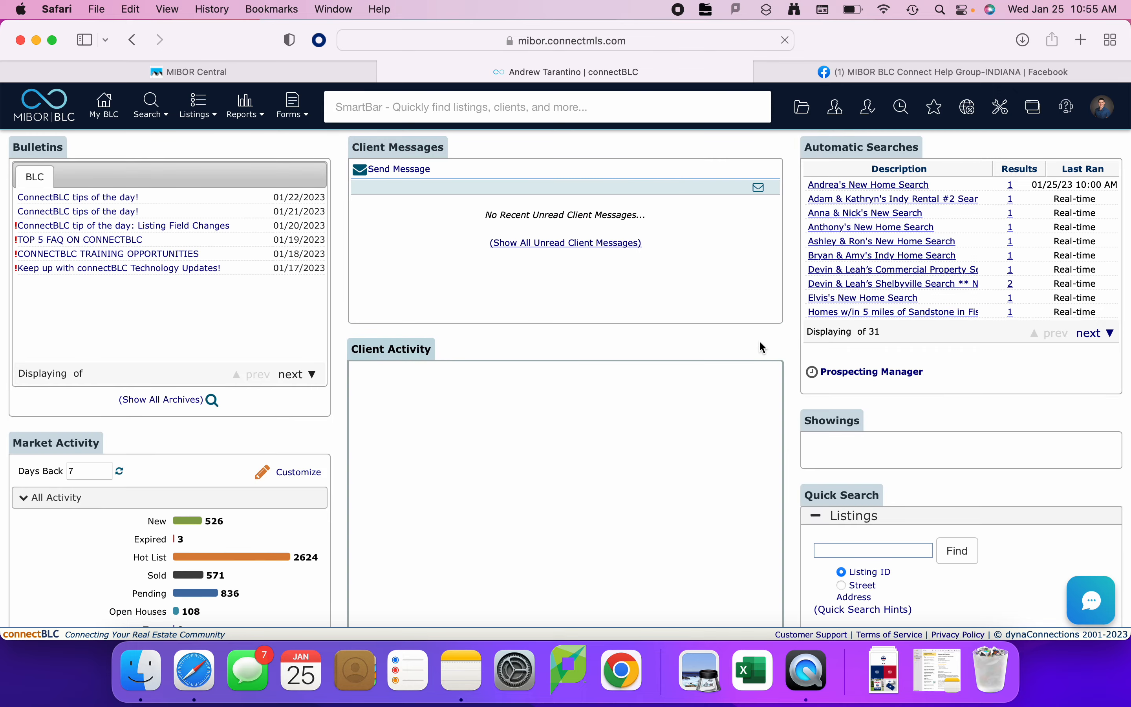
{"action": "scroll", "coordinate": [786, 391], "scroll_direction": "down", "scroll_amount": 10}
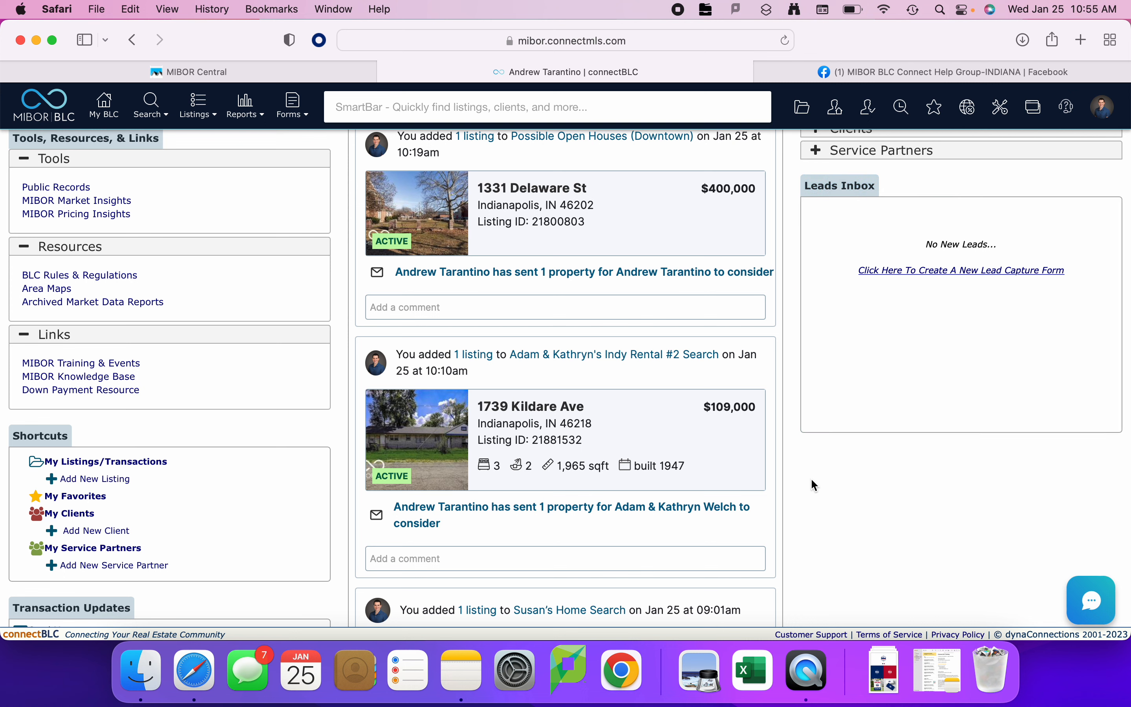
{"action": "scroll", "coordinate": [811, 477], "scroll_direction": "up", "scroll_amount": 1}
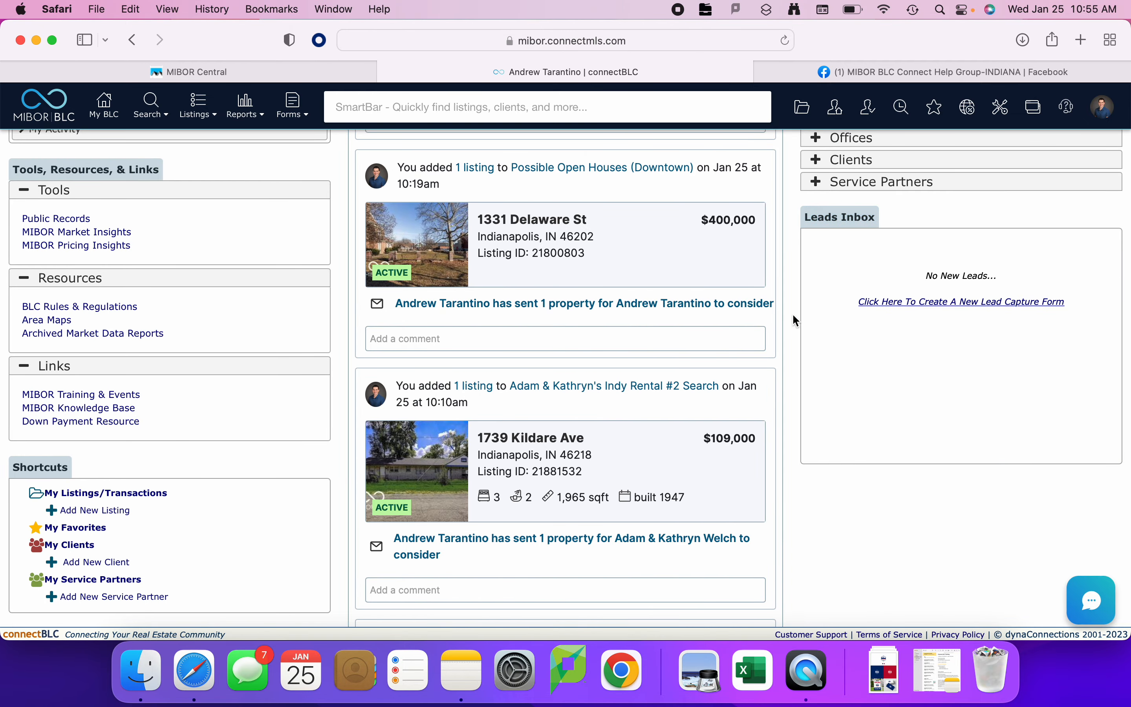
{"action": "scroll", "coordinate": [792, 313], "scroll_direction": "up", "scroll_amount": 10}
{"action": "scroll", "coordinate": [797, 321], "scroll_direction": "up", "scroll_amount": 2}
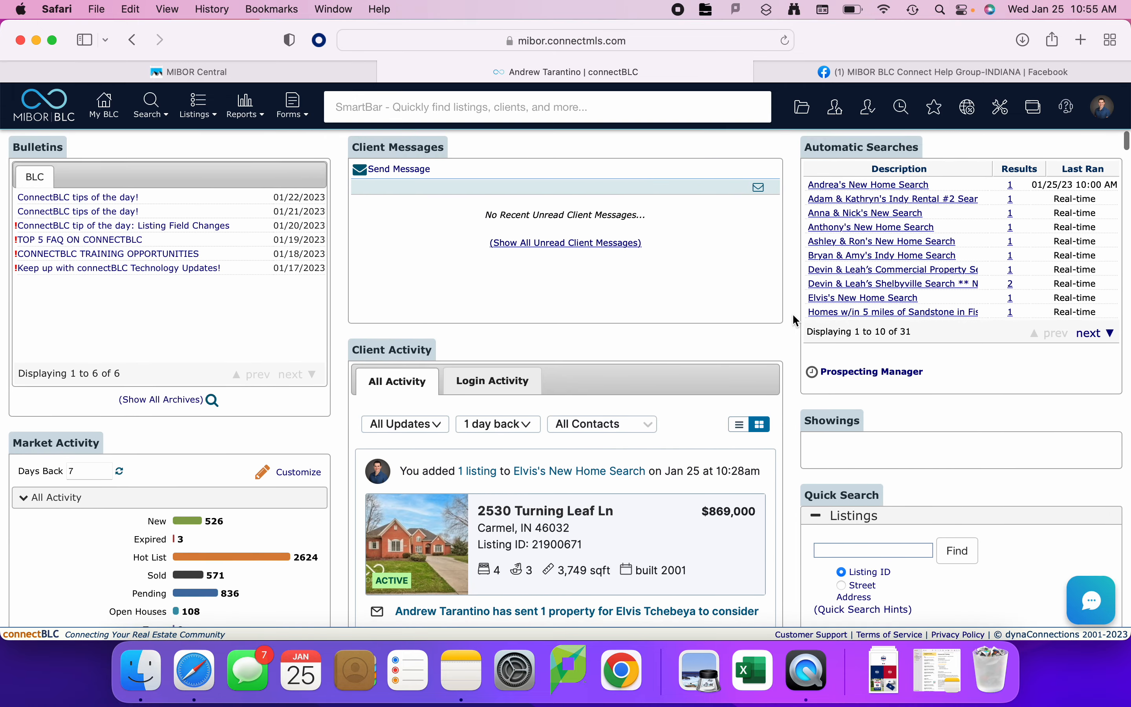
Open the account Settings and review the Personal Information options and the My Business Card section
{"action": "left_click", "coordinate": [1109, 118]}
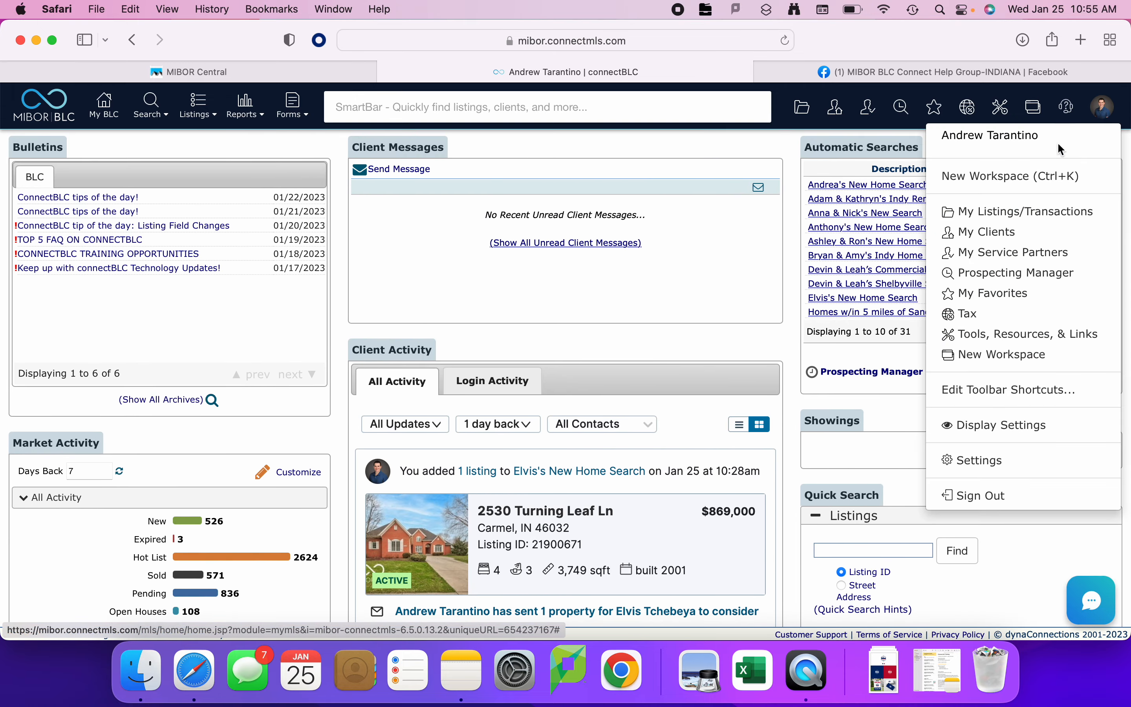
{"action": "left_click", "coordinate": [993, 461]}
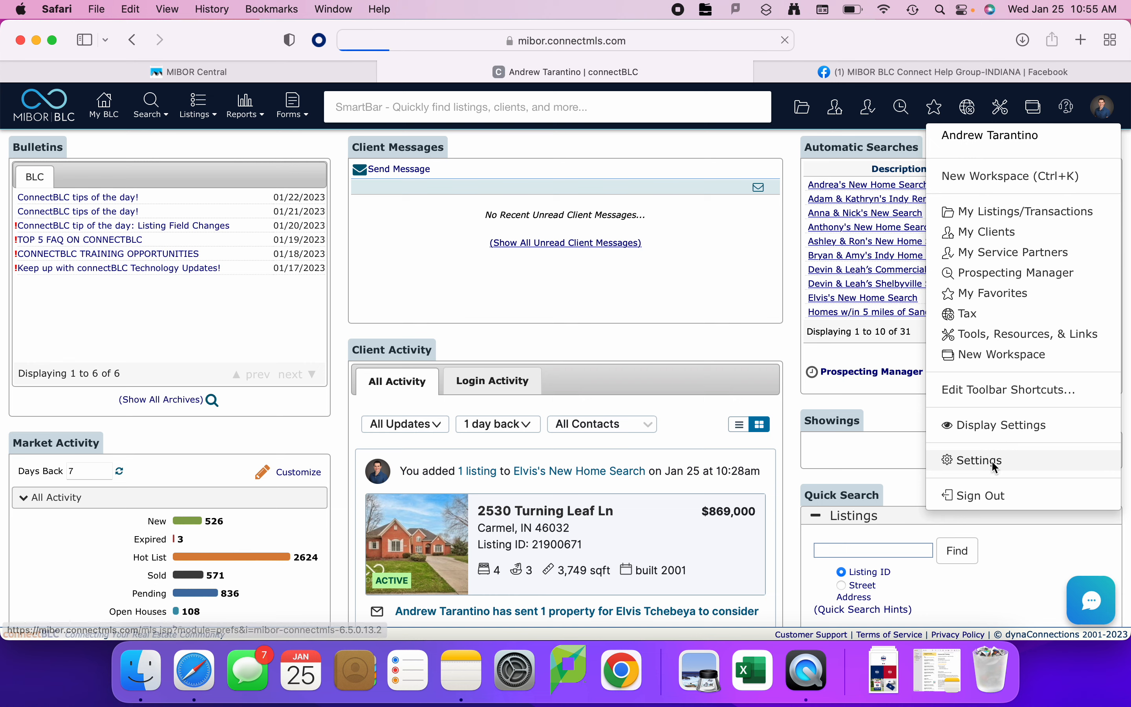
{"action": "scroll", "coordinate": [326, 399], "scroll_direction": "down", "scroll_amount": 8}
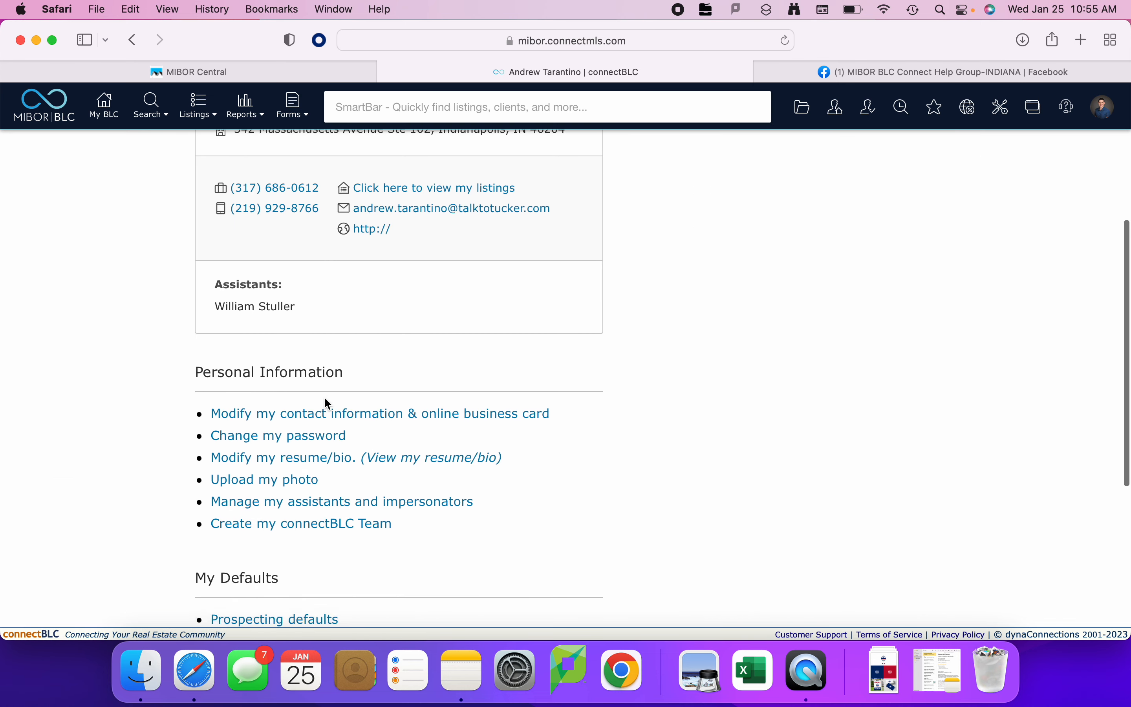
{"action": "scroll", "coordinate": [327, 405], "scroll_direction": "up", "scroll_amount": 8}
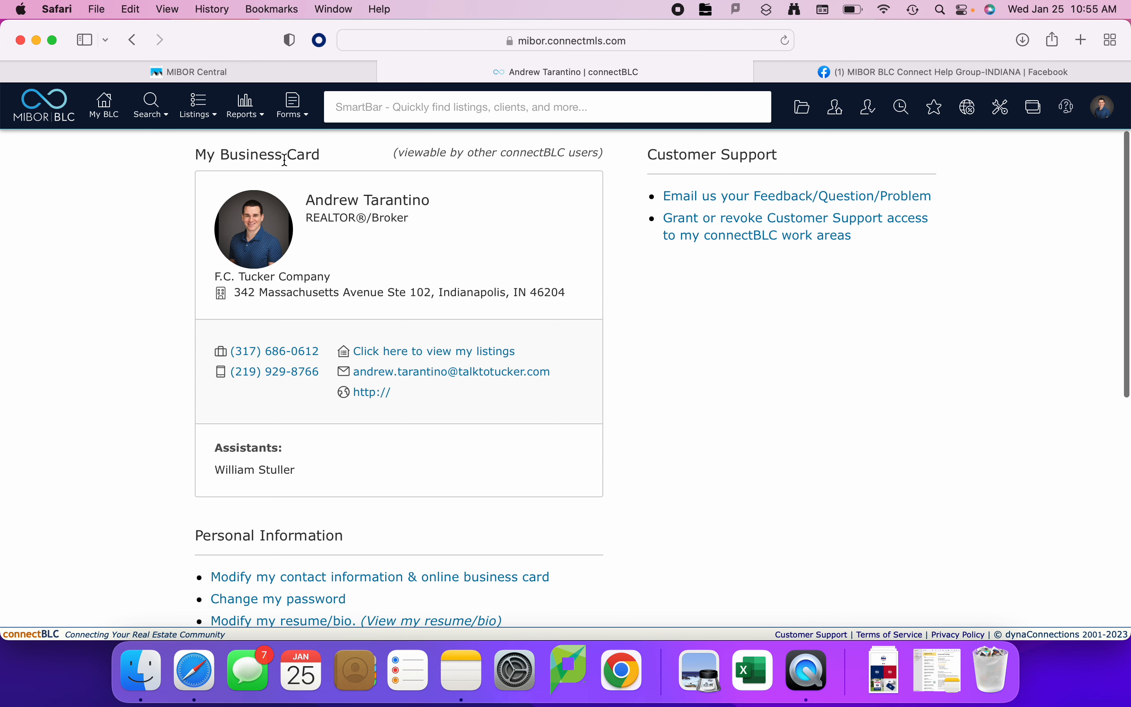
{"action": "left_click_drag", "start_coordinate": [196, 156], "coordinate": [318, 156]}
{"action": "left_click", "coordinate": [323, 155]}
Return to the My BLC home page and display the available Search options
{"action": "left_click", "coordinate": [103, 102]}
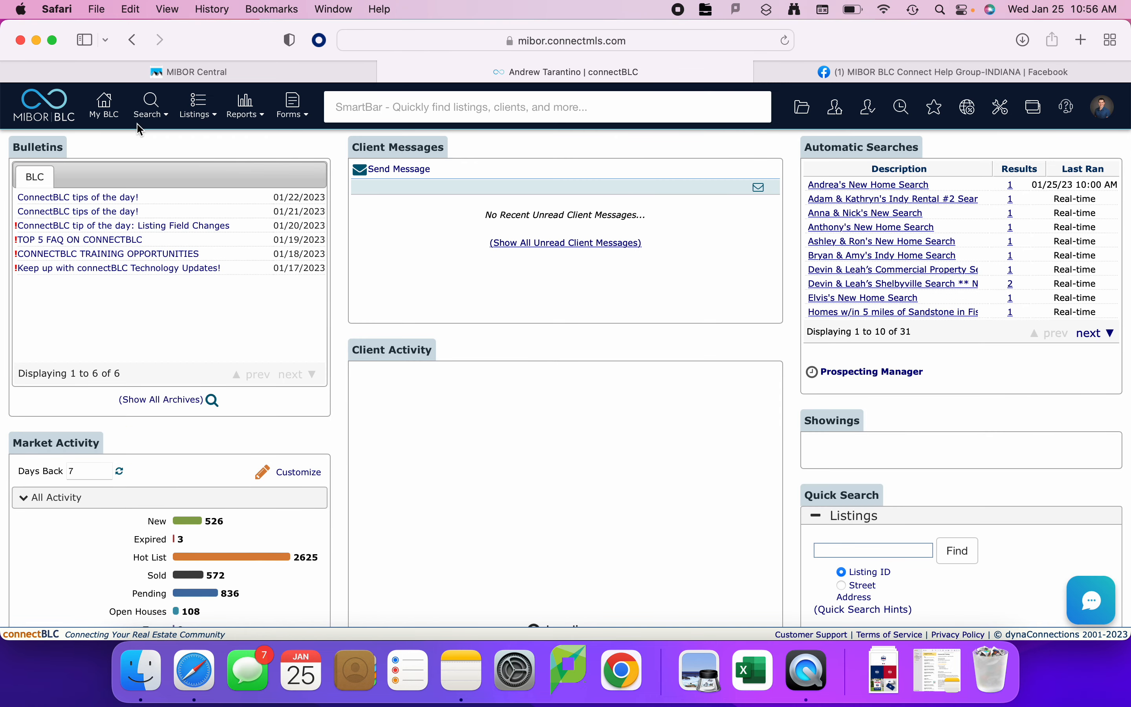
{"action": "mouse_move", "coordinate": [152, 117]}
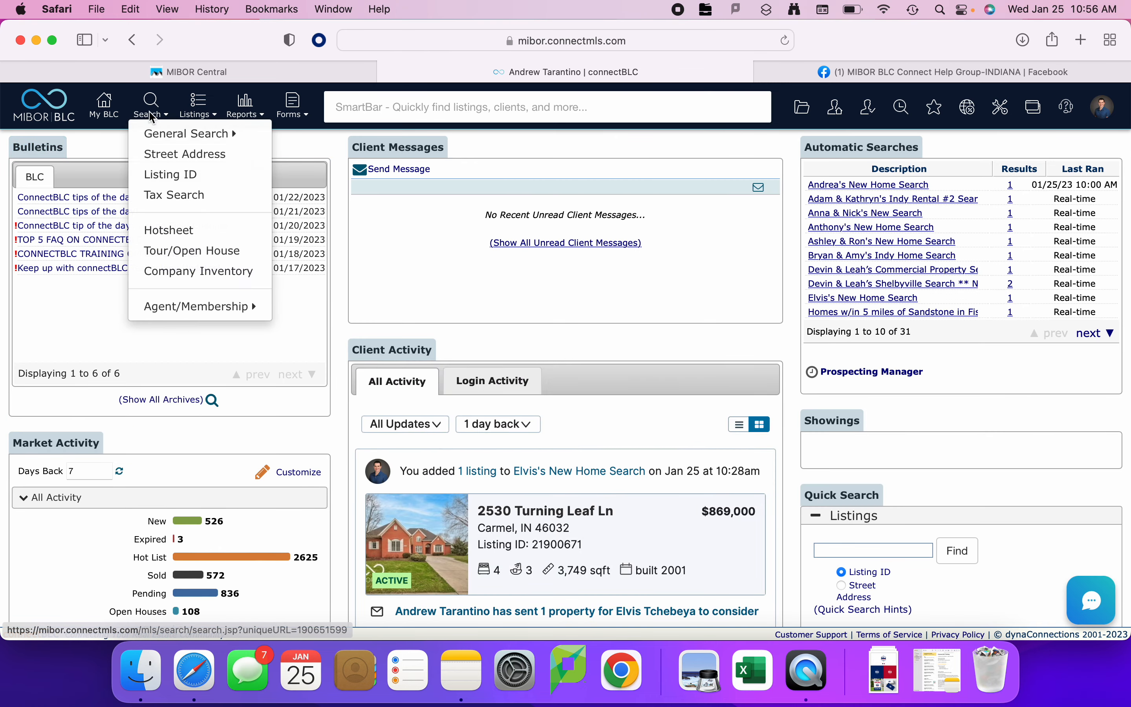